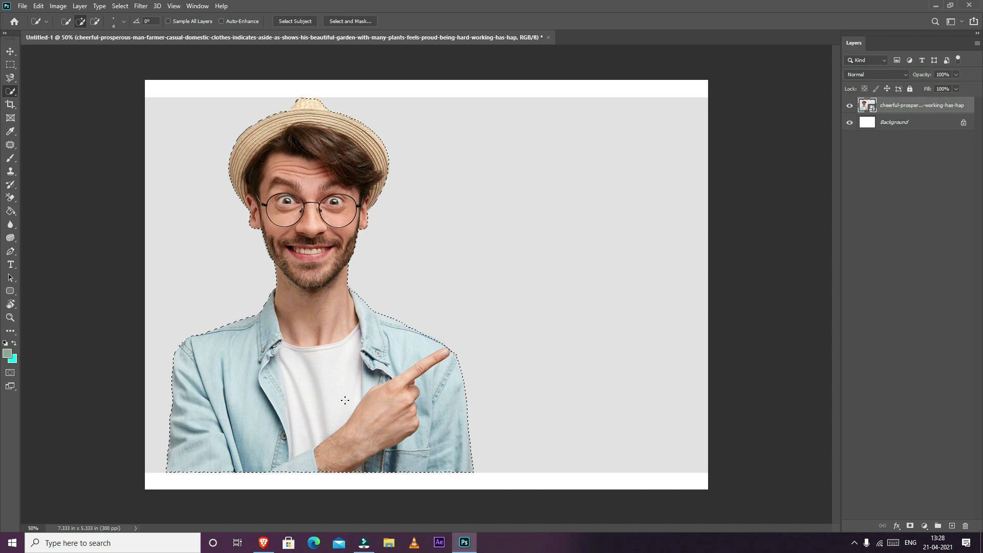
# - Mask the man's layer from the active selection to hide the grey background, and rasterize the layer
pyautogui.press('v')
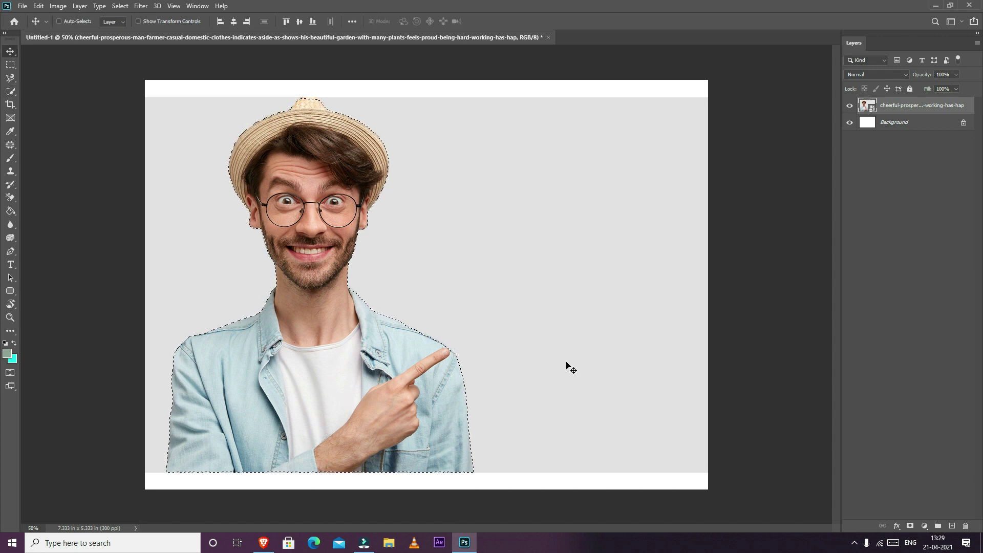
pyautogui.click(911, 526)
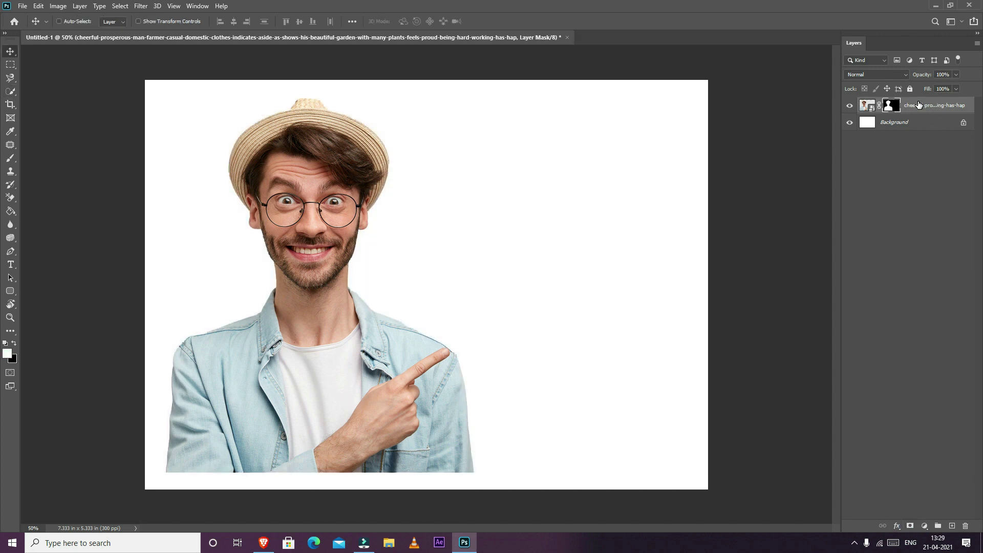
pyautogui.rightClick(918, 105)
pyautogui.click(828, 278)
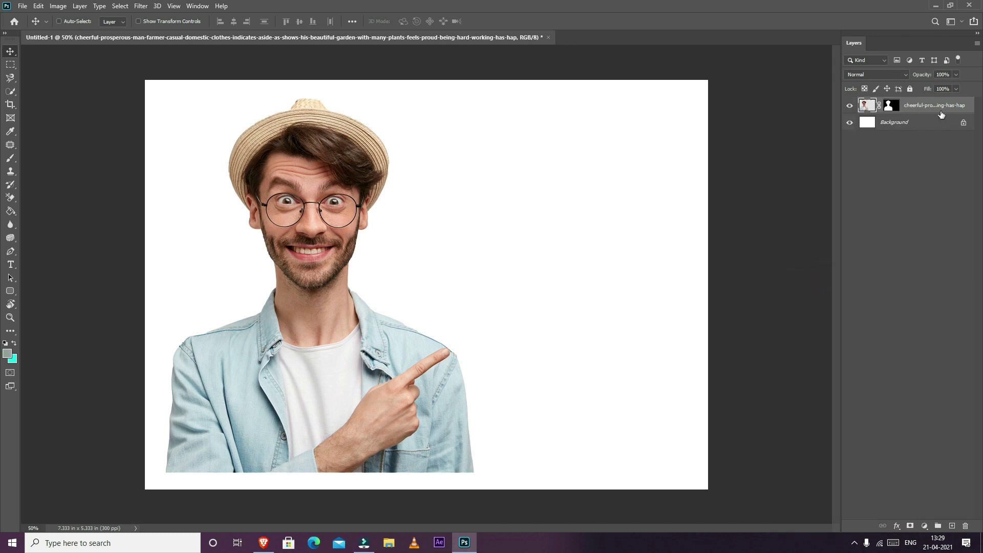
# - Apply the layer mask to the man's layer permanently
pyautogui.click(890, 105)
pyautogui.rightClick(891, 108)
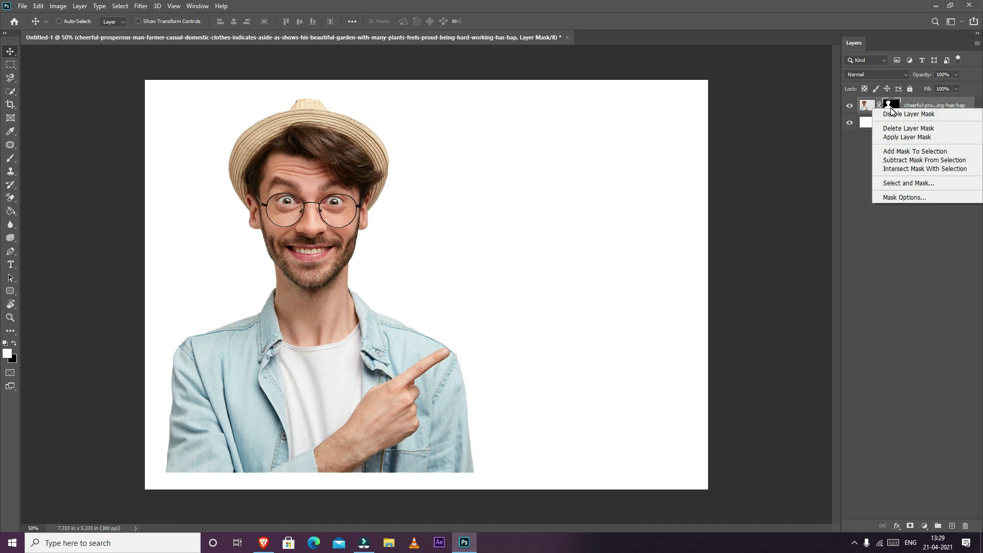
pyautogui.click(906, 137)
# - Outline the man's hat, head and neck with a freehand Lasso selection that curves along the neckline
pyautogui.rightClick(10, 78)
pyautogui.click(48, 79)
pyautogui.moveTo(218, 203)
pyautogui.mouseDown()
pyautogui.moveTo(231, 114)
pyautogui.moveTo(271, 90)
pyautogui.moveTo(324, 86)
pyautogui.moveTo(375, 103)
pyautogui.moveTo(411, 152)
pyautogui.moveTo(378, 249)
pyautogui.mouseUp()
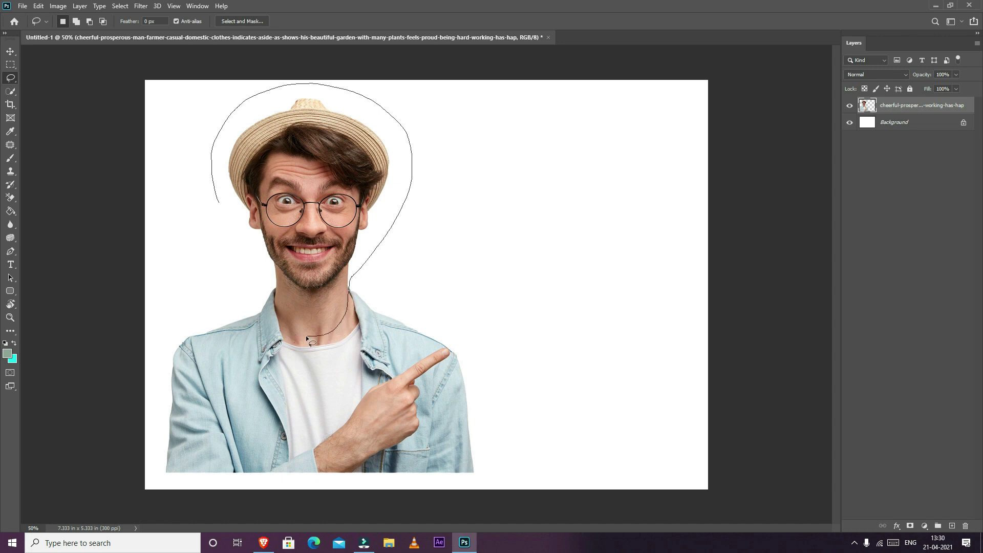
pyautogui.moveTo(275, 308); pyautogui.dragTo(226, 203)
# - Copy the selected head and neck to a new layer and move the copy beside the original head
pyautogui.press('v')
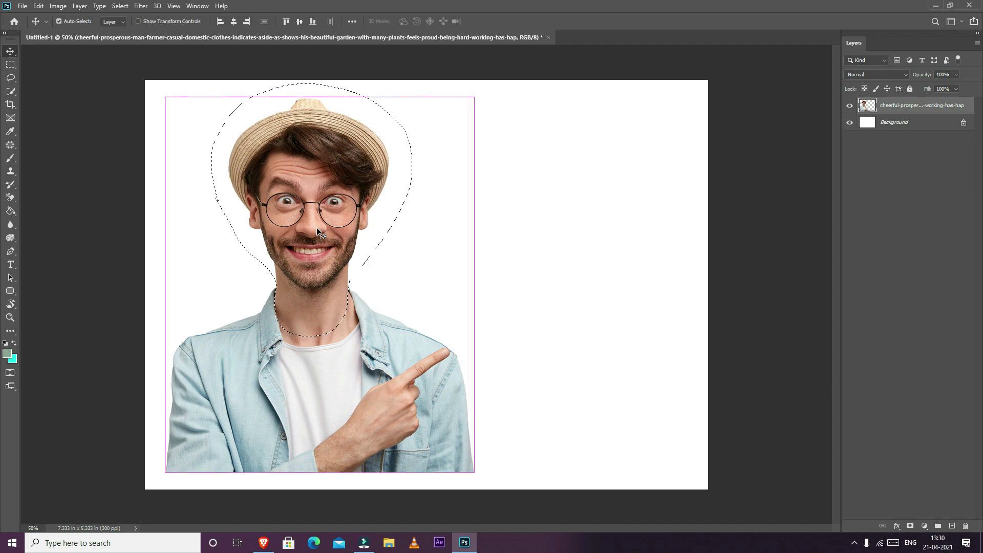
pyautogui.hotkey('ctrl', 'j')
pyautogui.moveTo(306, 240); pyautogui.dragTo(504, 233)
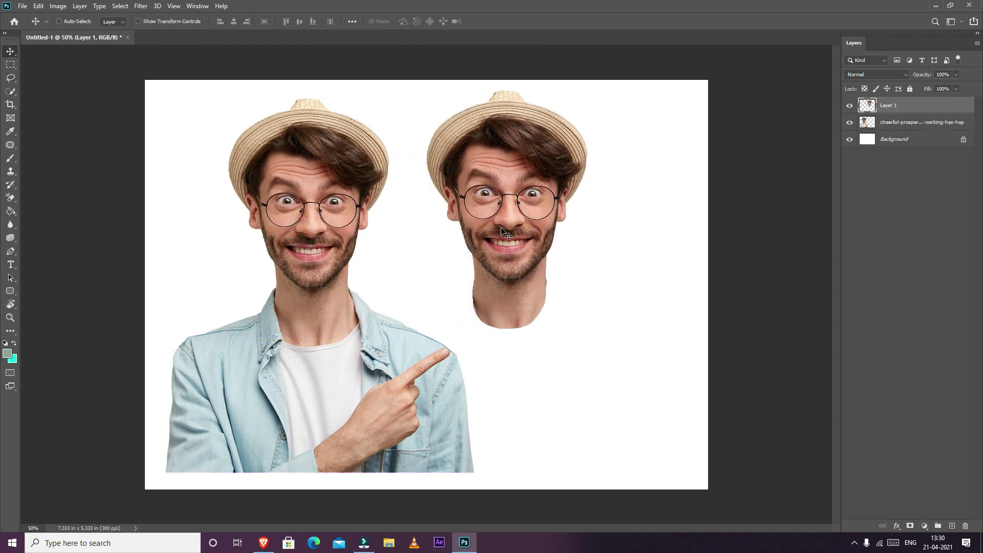
# - Scale down the layer with the man's full figure and move it to the bottom centre of the canvas
pyautogui.rightClick(504, 233)
pyautogui.click(504, 229)
pyautogui.hotkey('ctrl', 't')
pyautogui.moveTo(164, 91); pyautogui.dragTo(213, 136)
pyautogui.moveTo(287, 235); pyautogui.dragTo(368, 302)
pyautogui.press('Return')
pyautogui.rightClick(414, 308)
pyautogui.click(421, 315)
pyautogui.moveTo(377, 357); pyautogui.dragTo(403, 357)
# - Move the copied head over the small figure's head and scale it up to about 122%
pyautogui.rightClick(535, 213)
pyautogui.click(541, 220)
pyautogui.moveTo(536, 235); pyautogui.dragTo(438, 304)
pyautogui.hotkey('ctrl', 't')
pyautogui.moveTo(494, 399); pyautogui.dragTo(526, 418)
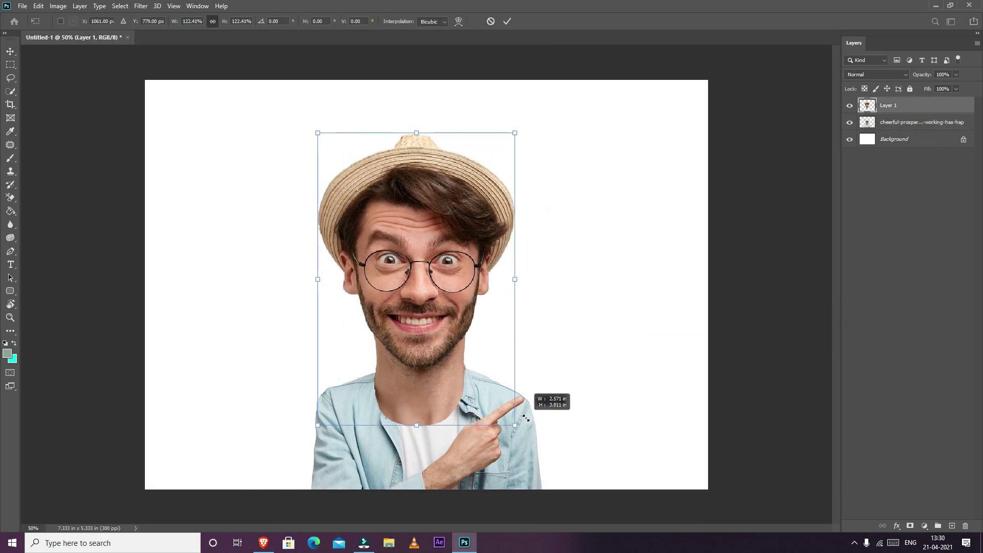
pyautogui.press('Return')
pyautogui.rightClick(432, 282)
pyautogui.click(439, 288)
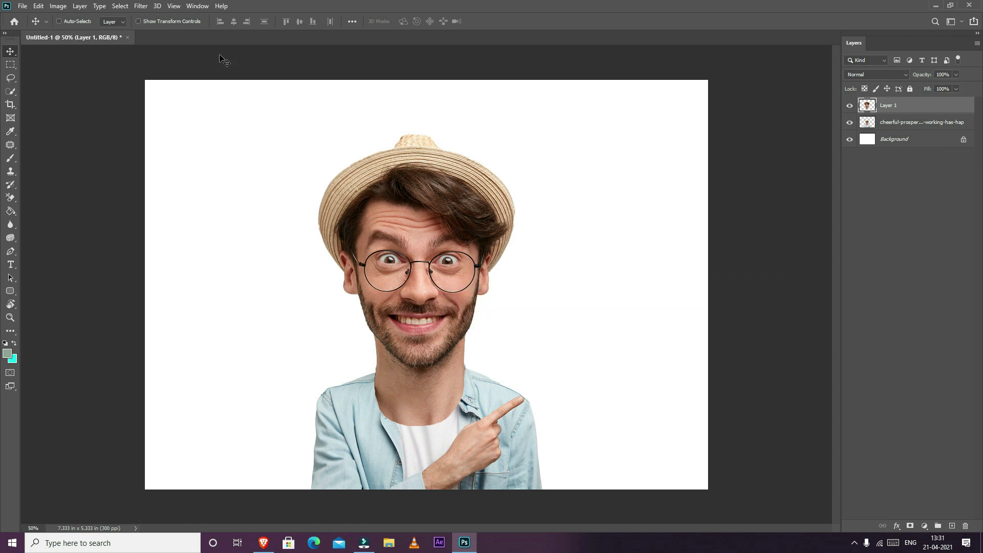
# - Push both sides of the neck inward into a narrow taper with Liquify's Forward Warp tool, and move the head slightly up
pyautogui.click(144, 7)
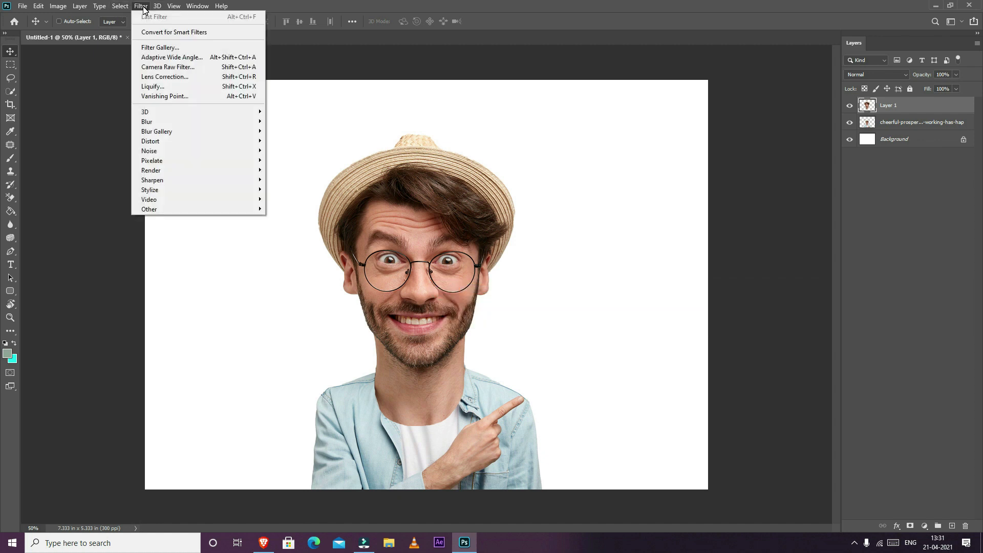
pyautogui.click(147, 90)
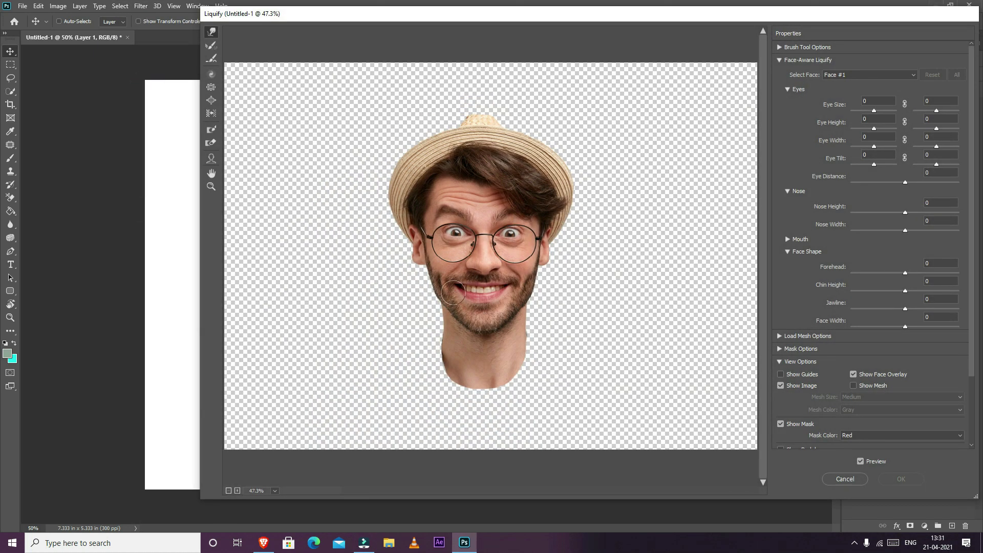
pyautogui.click(236, 490)
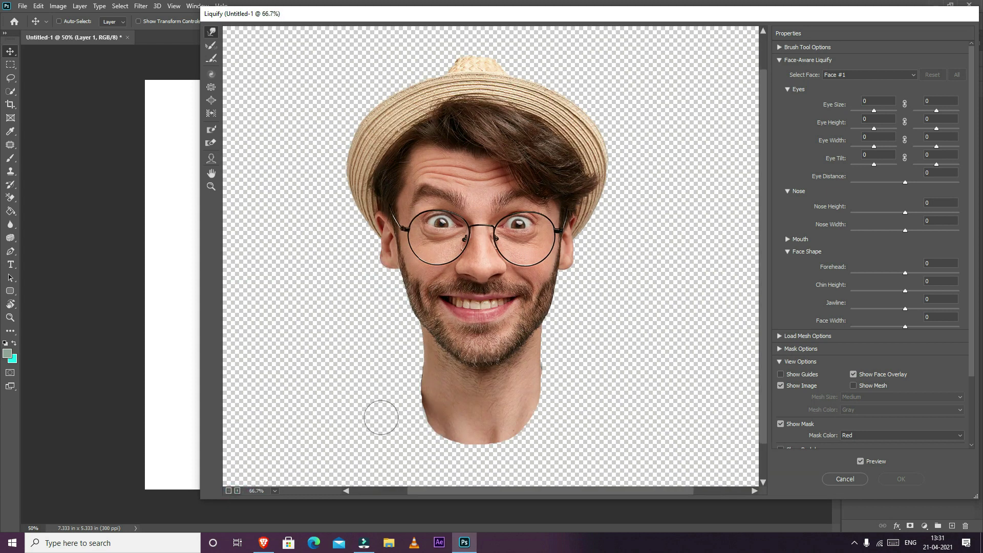
pyautogui.moveTo(485, 357); pyautogui.dragTo(479, 307)
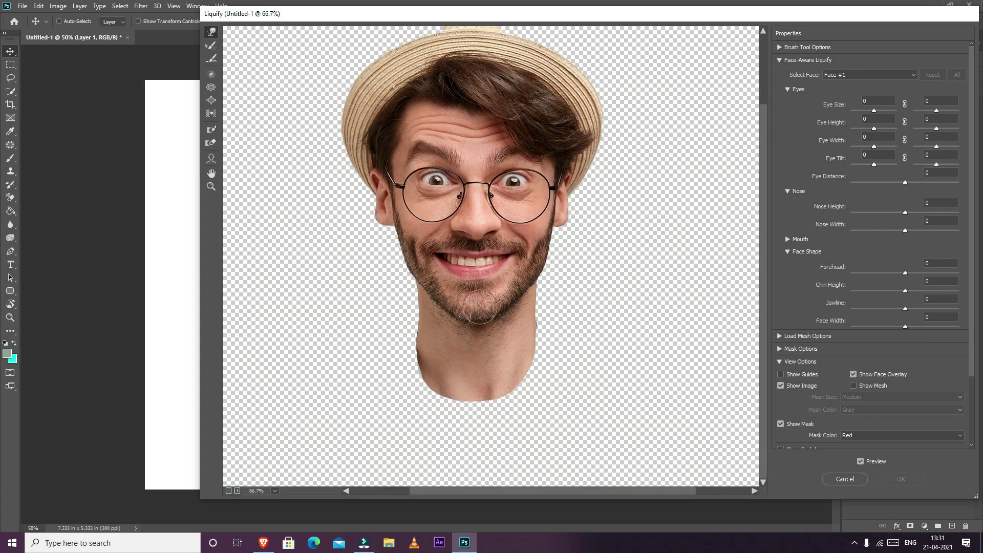
pyautogui.click(211, 32)
pyautogui.moveTo(399, 302)
pyautogui.mouseDown()
pyautogui.moveTo(419, 327)
pyautogui.moveTo(406, 332)
pyautogui.moveTo(427, 345)
pyautogui.moveTo(416, 367)
pyautogui.moveTo(451, 388)
pyautogui.moveTo(434, 375)
pyautogui.mouseUp()
pyautogui.moveTo(416, 331); pyautogui.dragTo(436, 397)
pyautogui.moveTo(544, 308)
pyautogui.mouseDown()
pyautogui.moveTo(520, 347)
pyautogui.moveTo(508, 400)
pyautogui.mouseUp()
pyautogui.moveTo(440, 380); pyautogui.dragTo(454, 408)
pyautogui.moveTo(523, 367); pyautogui.dragTo(504, 398)
pyautogui.moveTo(414, 303); pyautogui.dragTo(439, 374)
pyautogui.moveTo(546, 292)
pyautogui.mouseDown()
pyautogui.moveTo(504, 379)
pyautogui.moveTo(513, 369)
pyautogui.mouseUp()
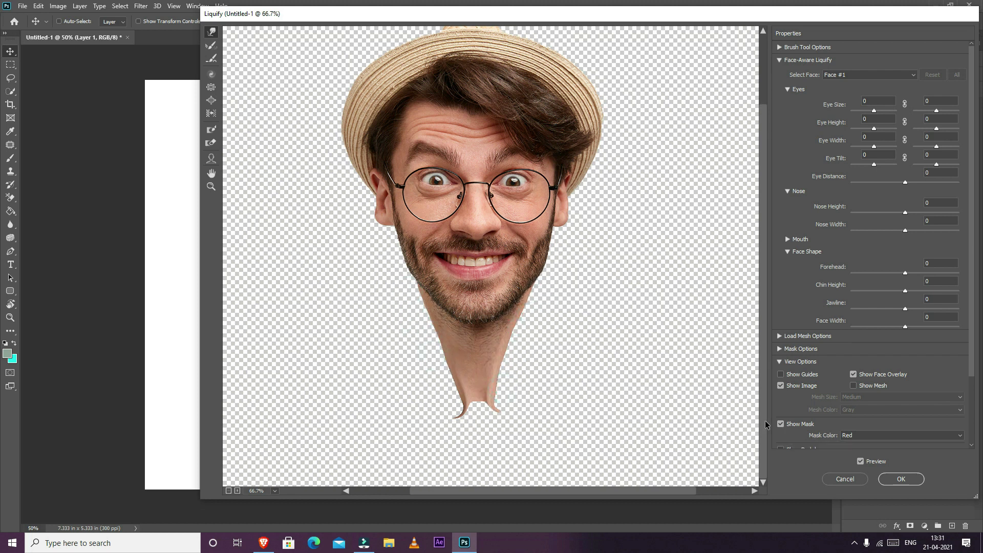
pyautogui.click(901, 479)
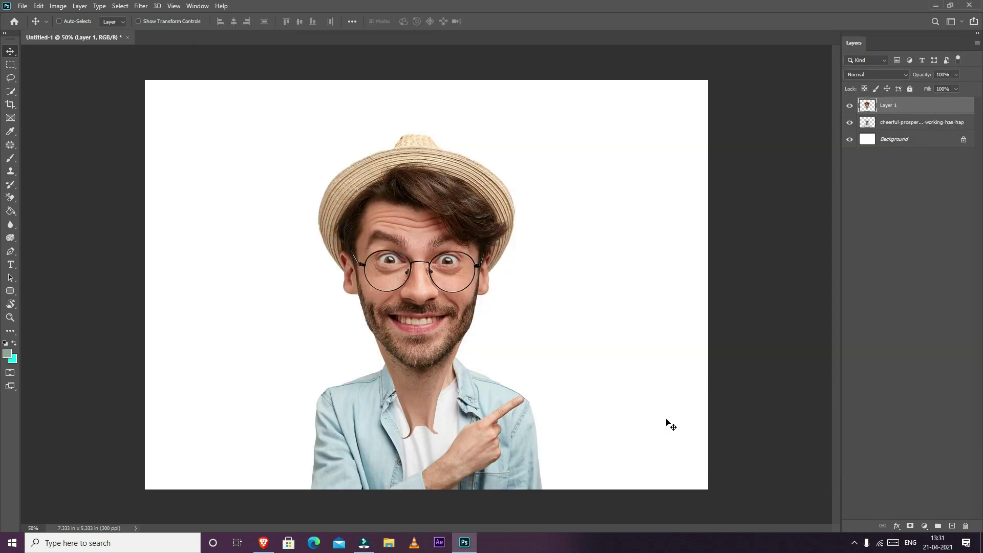
pyautogui.moveTo(438, 355); pyautogui.dragTo(438, 330)
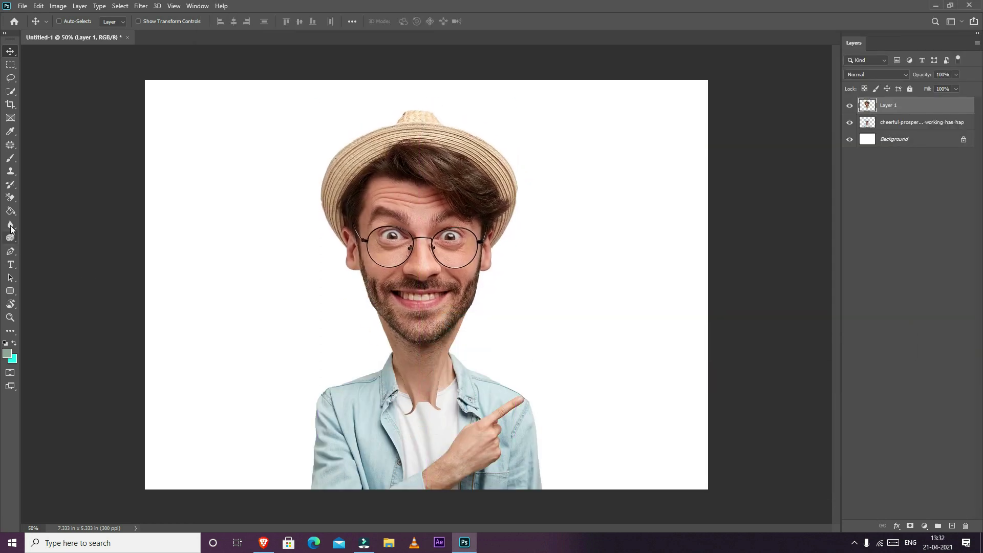
# - Erase the leftover neck edges overlapping the T-shirt and collar on the head layer with a small Eraser brush at 100% opacity
pyautogui.click(11, 198)
pyautogui.press('[')
pyautogui.press('[')
pyautogui.press('[')
pyautogui.press('[')
pyautogui.press('[')
pyautogui.press('[')
pyautogui.press('[')
pyautogui.press('[')
pyautogui.press('[')
pyautogui.press('[')
pyautogui.press('[')
pyautogui.press('[')
pyautogui.press('[')
pyautogui.press('[')
pyautogui.press('[')
pyautogui.press('[')
pyautogui.press('[')
pyautogui.click(75, 21)
pyautogui.moveTo(58, 81)
pyautogui.mouseDown()
pyautogui.moveTo(80, 85)
pyautogui.moveTo(57, 84)
pyautogui.mouseUp()
pyautogui.click(249, 315)
pyautogui.hotkey('ctrl', '+')
pyautogui.hotkey('ctrl', '+')
pyautogui.moveTo(487, 458); pyautogui.dragTo(502, 284)
pyautogui.press('0')
pyautogui.press('[')
pyautogui.press('[')
pyautogui.press('[')
pyautogui.press('[')
pyautogui.press('[')
pyautogui.press('[')
pyautogui.press('[')
pyautogui.press('[')
pyautogui.press('[')
pyautogui.press('[')
pyautogui.press('[')
pyautogui.moveTo(463, 355)
pyautogui.mouseDown()
pyautogui.moveTo(385, 349)
pyautogui.moveTo(450, 342)
pyautogui.moveTo(402, 333)
pyautogui.moveTo(467, 332)
pyautogui.moveTo(478, 271)
pyautogui.moveTo(450, 349)
pyautogui.moveTo(424, 275)
pyautogui.moveTo(412, 308)
pyautogui.moveTo(393, 314)
pyautogui.moveTo(385, 278)
pyautogui.mouseUp()
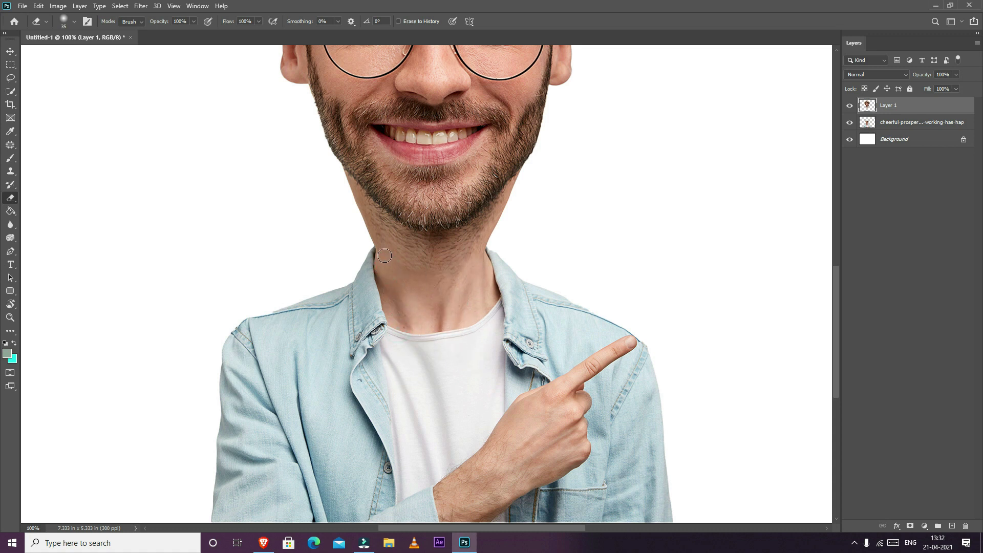
pyautogui.press(']')
pyautogui.press(']')
pyautogui.press(']')
pyautogui.press(']')
pyautogui.press(']')
pyautogui.press(']')
pyautogui.press(']')
pyautogui.press('v')
pyautogui.hotkey('ctrl', '-')
pyautogui.hotkey('ctrl', '-')
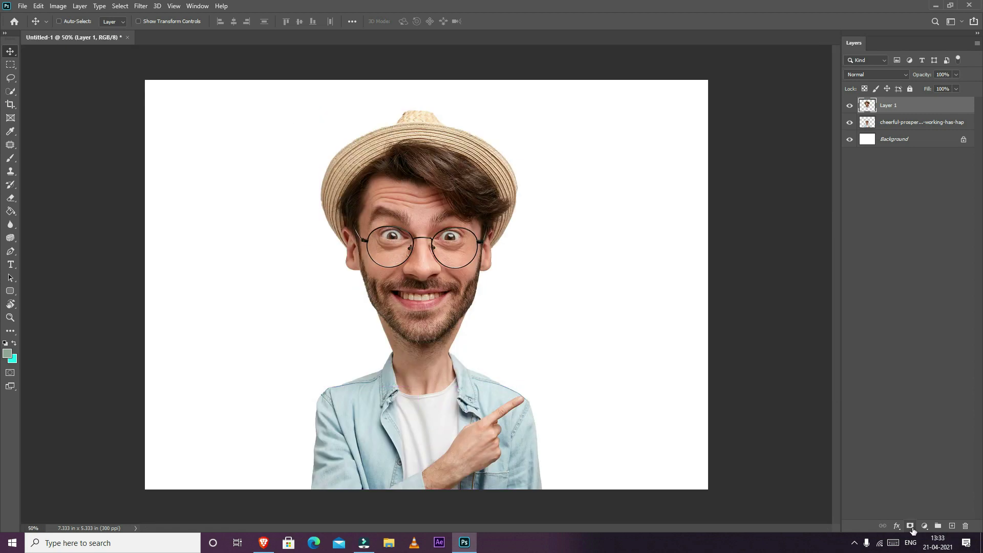
# - Add a yellow solid color fill layer (#ffd800) and place it beneath the head and body layers
pyautogui.click(924, 527)
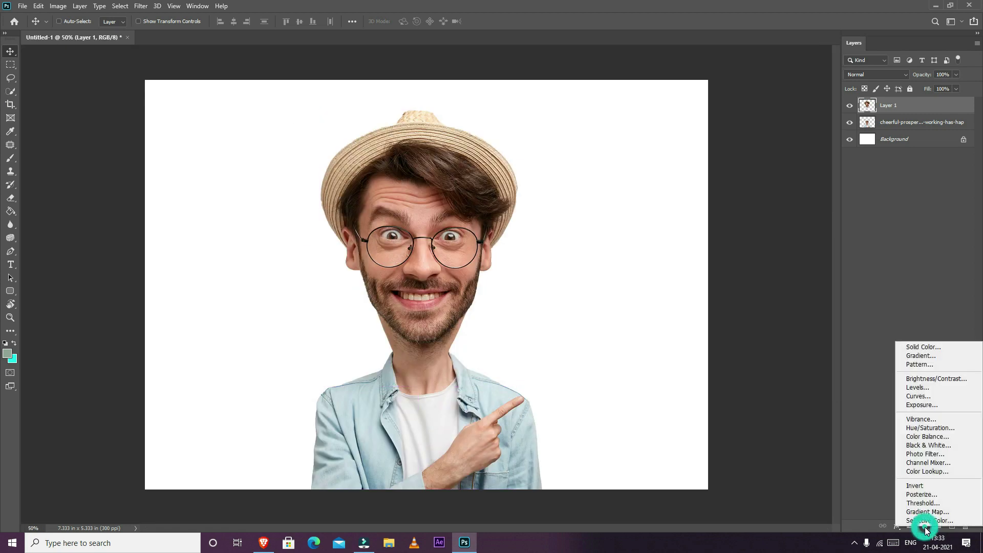
pyautogui.click(929, 350)
pyautogui.moveTo(834, 471)
pyautogui.mouseDown()
pyautogui.moveTo(835, 461)
pyautogui.moveTo(837, 470)
pyautogui.mouseUp()
pyautogui.moveTo(769, 388); pyautogui.dragTo(870, 323)
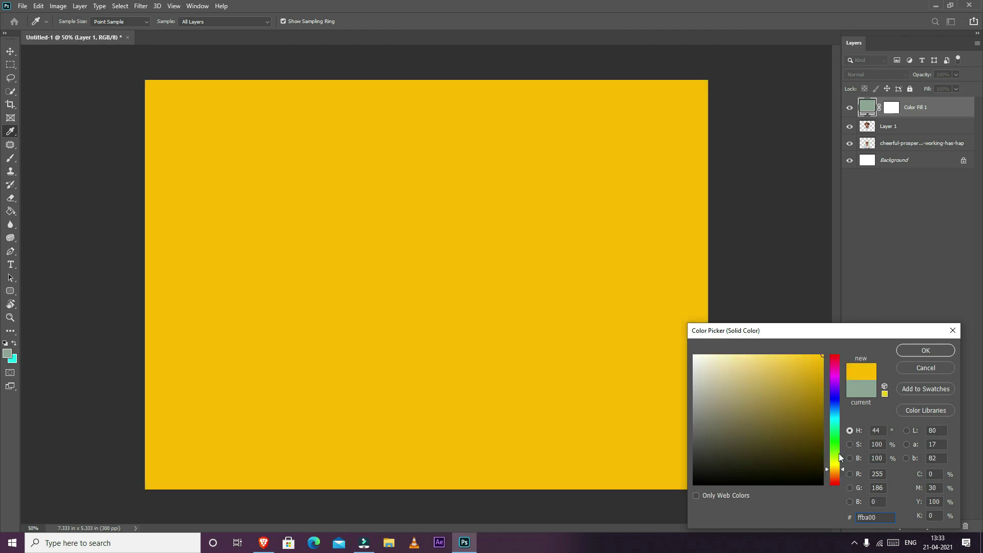
pyautogui.moveTo(836, 471); pyautogui.dragTo(838, 466)
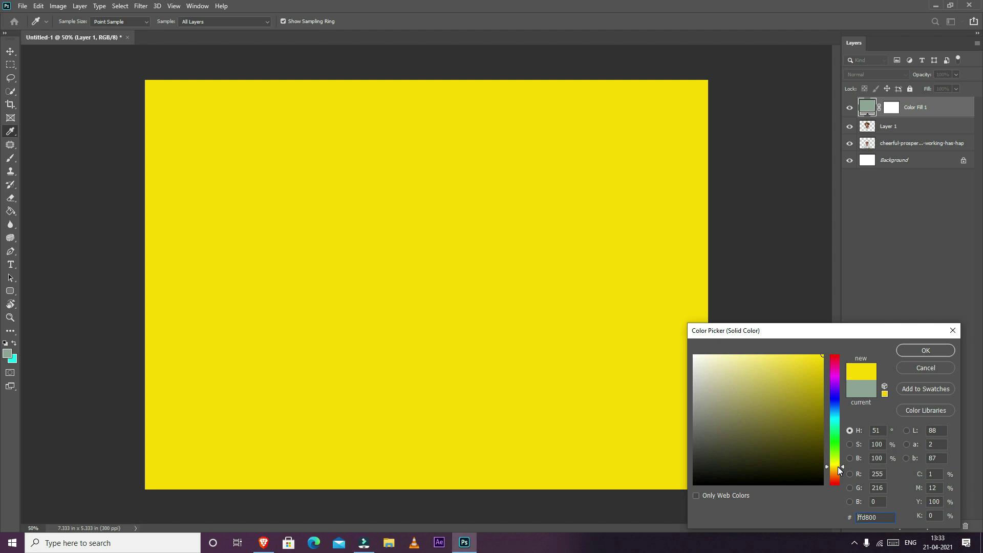
pyautogui.click(910, 349)
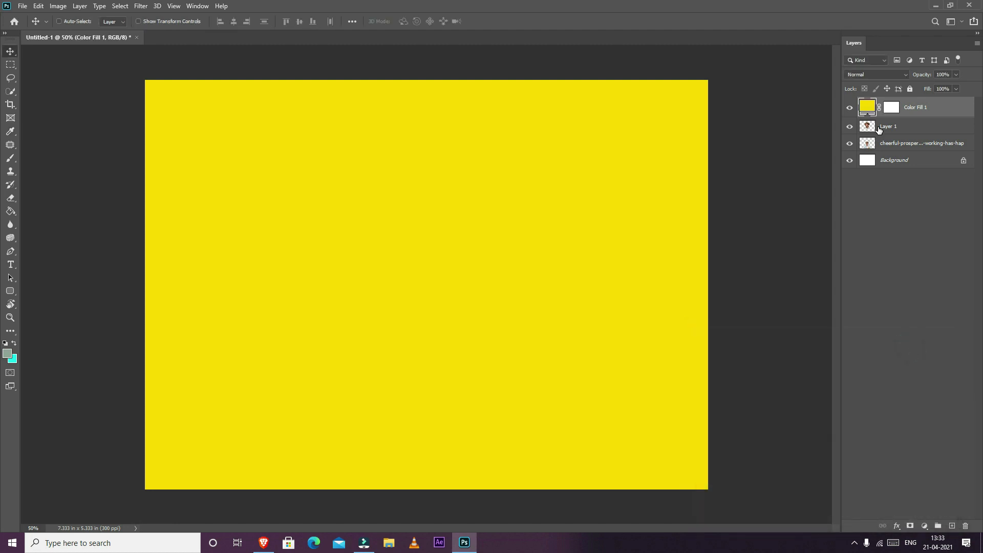
pyautogui.moveTo(867, 108); pyautogui.dragTo(874, 154)
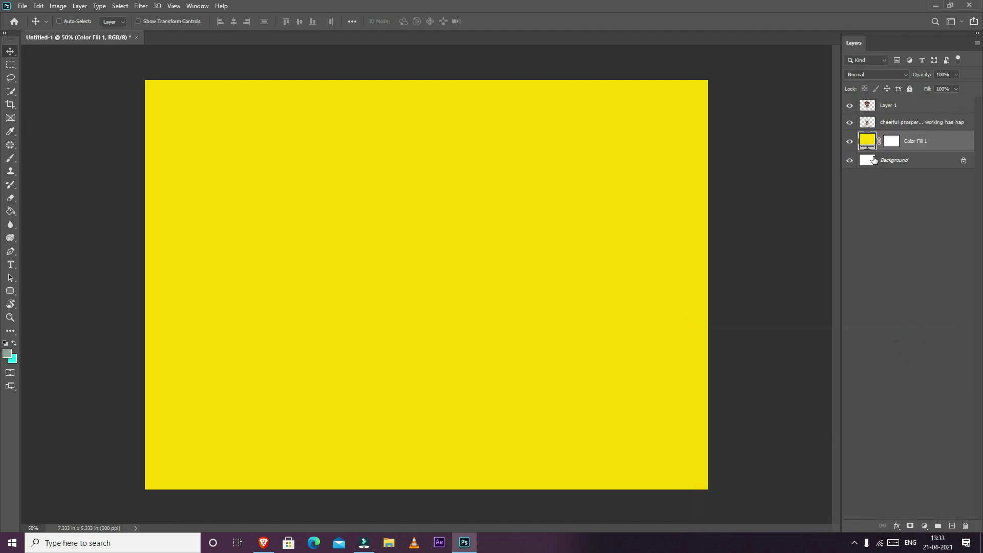
# - Convert the head, body and color fill layers together into one smart object
pyautogui.keyDown('ctrl'); pyautogui.click(922, 125); pyautogui.keyUp('ctrl')
pyautogui.keyDown('ctrl'); pyautogui.click(924, 105); pyautogui.keyUp('ctrl')
pyautogui.rightClick(926, 104)
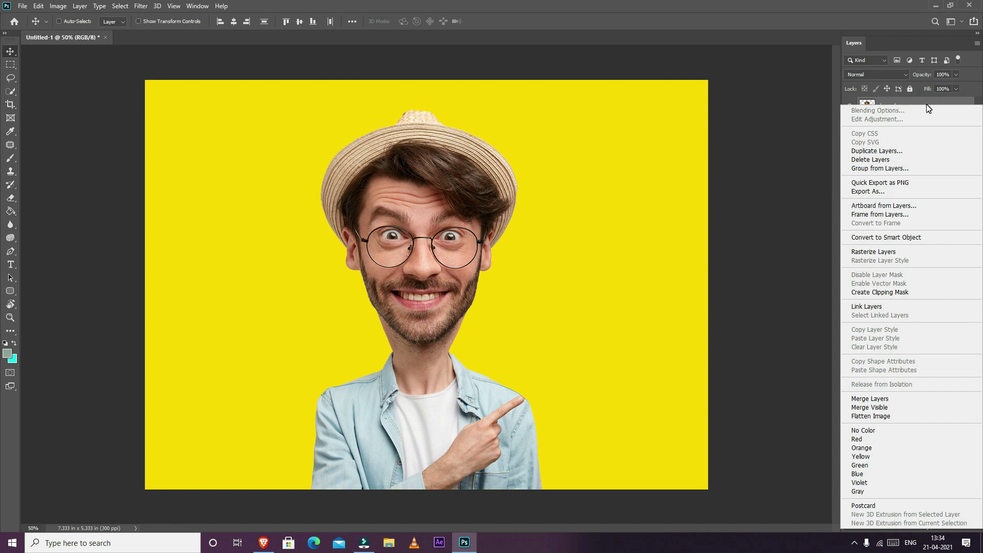
pyautogui.click(907, 238)
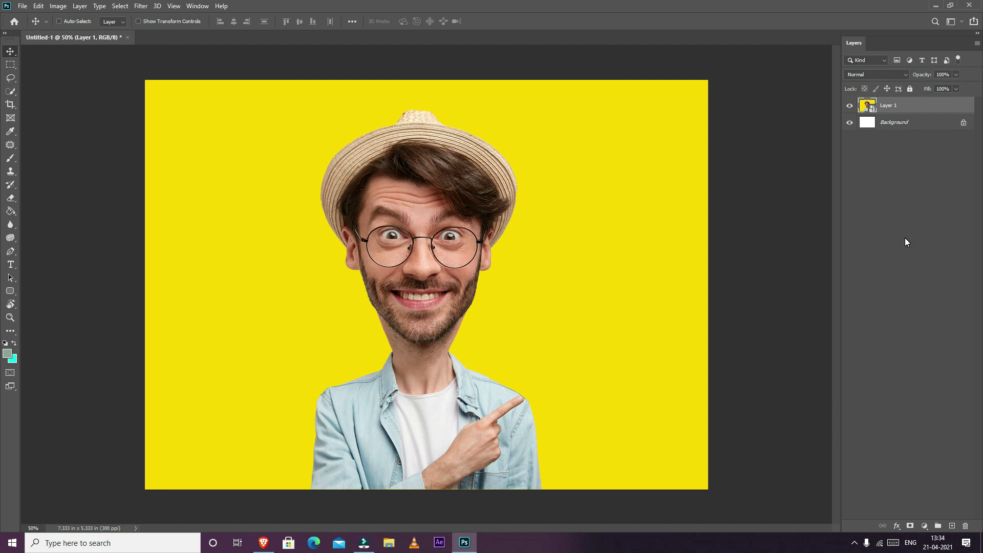
# - In Liquify's face-aware settings, set eye size, height, width and tilt to 100 for both eyes and eye distance to 30
pyautogui.click(141, 5)
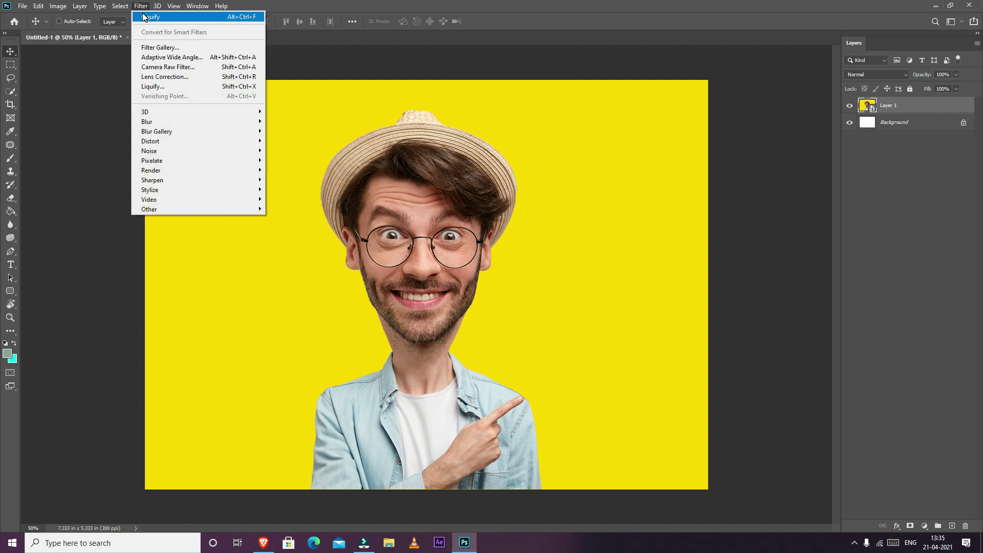
pyautogui.click(149, 84)
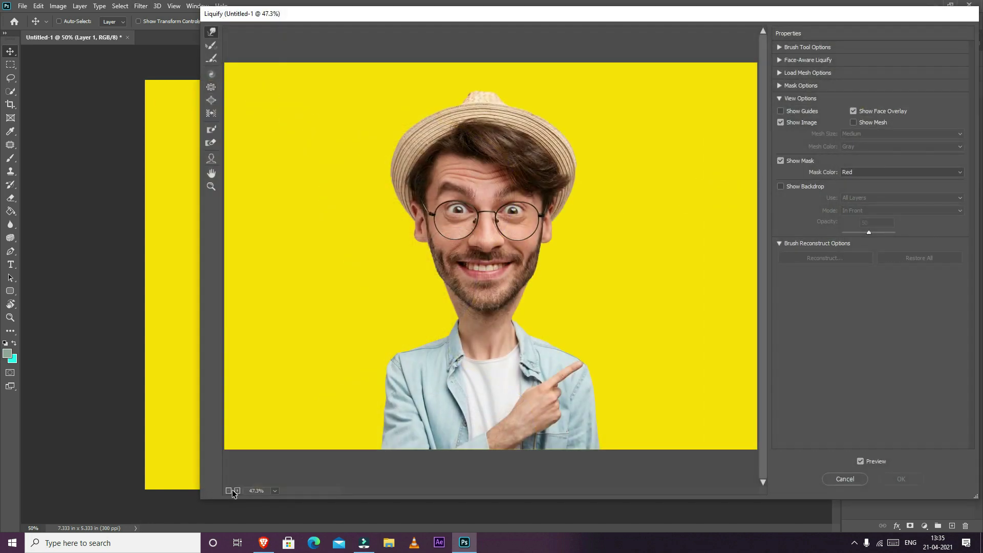
pyautogui.click(237, 490)
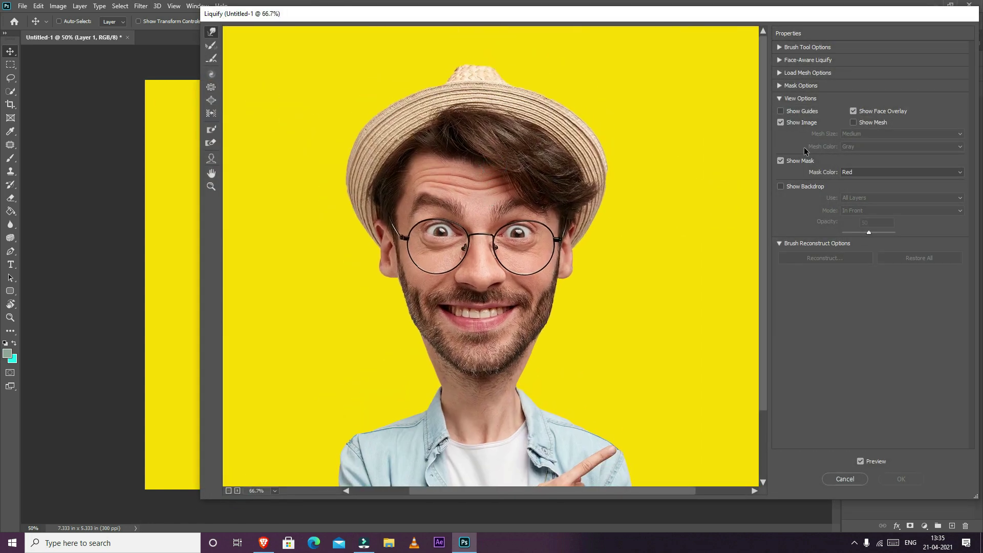
pyautogui.click(780, 61)
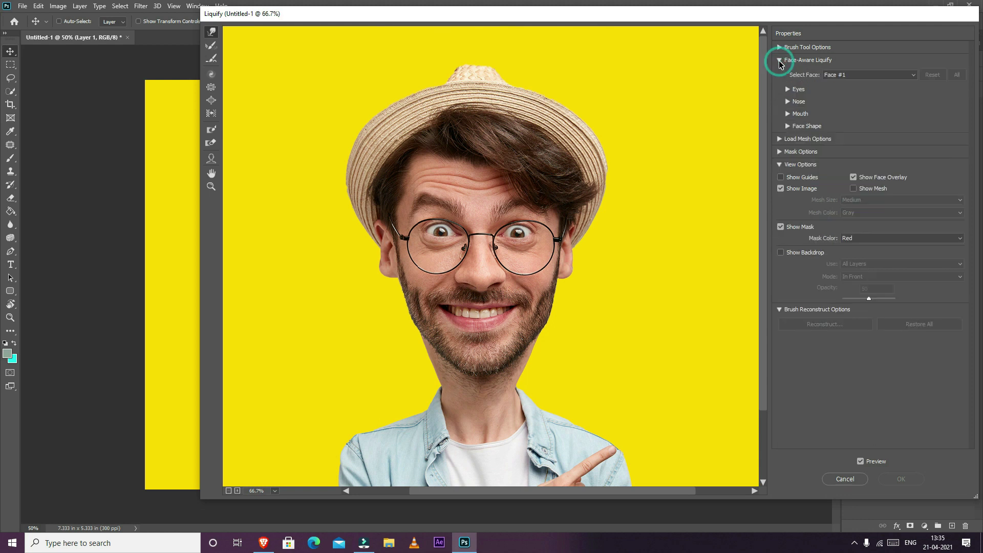
pyautogui.click(851, 75)
pyautogui.click(788, 90)
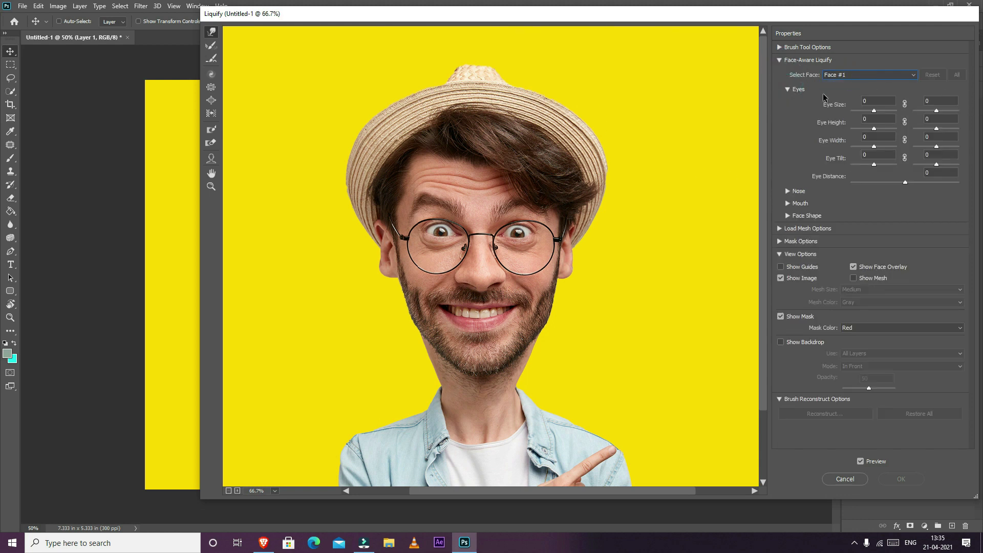
pyautogui.moveTo(875, 113); pyautogui.dragTo(931, 132)
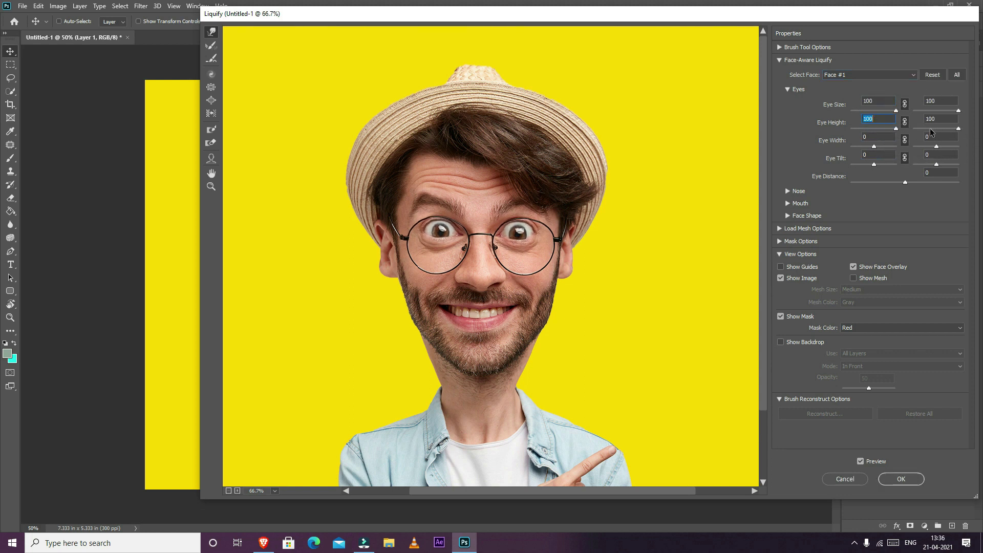
pyautogui.moveTo(874, 147); pyautogui.dragTo(926, 165)
pyautogui.moveTo(905, 182); pyautogui.dragTo(921, 182)
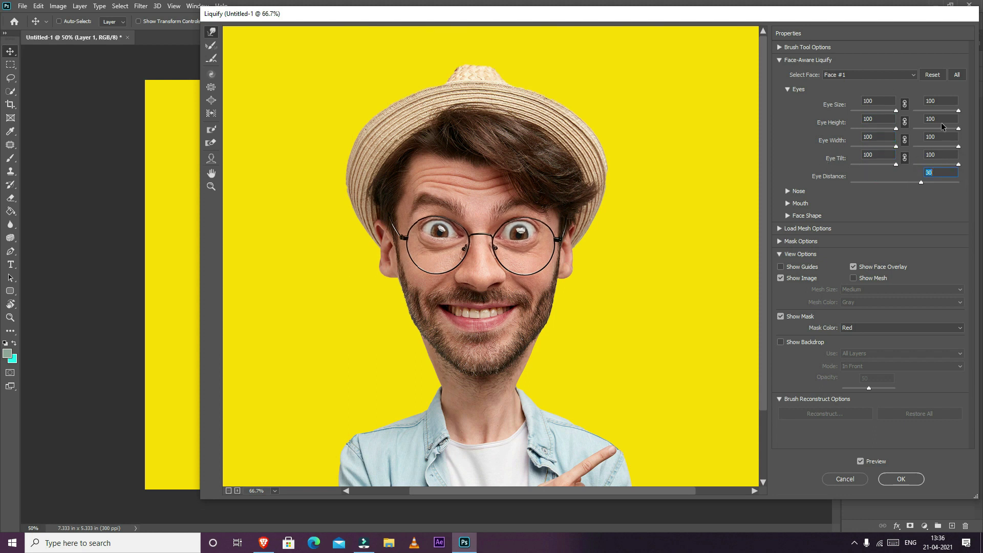
pyautogui.click(788, 89)
# - Set the face-aware nose height and nose width to 100
pyautogui.click(787, 101)
pyautogui.moveTo(905, 123); pyautogui.dragTo(972, 132)
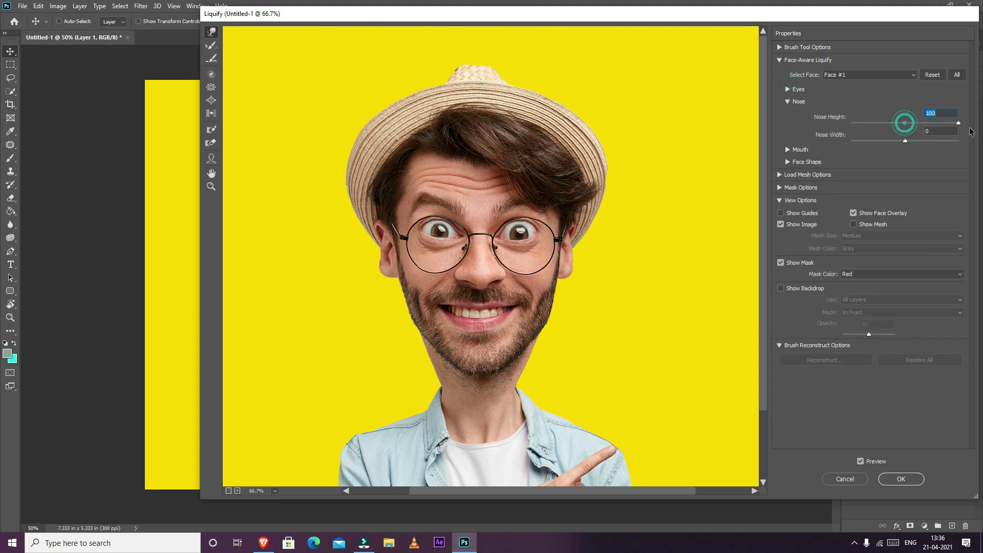
pyautogui.moveTo(905, 141); pyautogui.dragTo(971, 140)
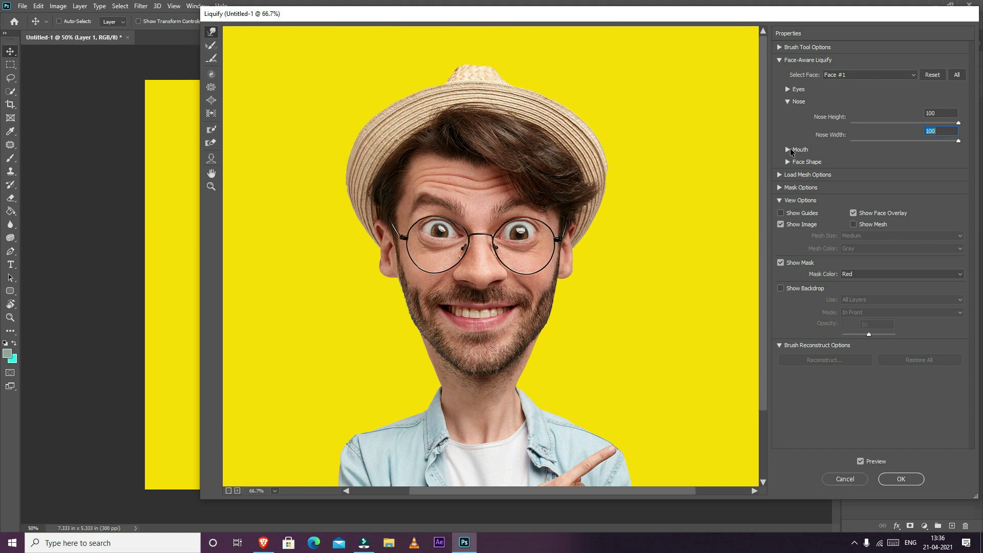
pyautogui.click(788, 101)
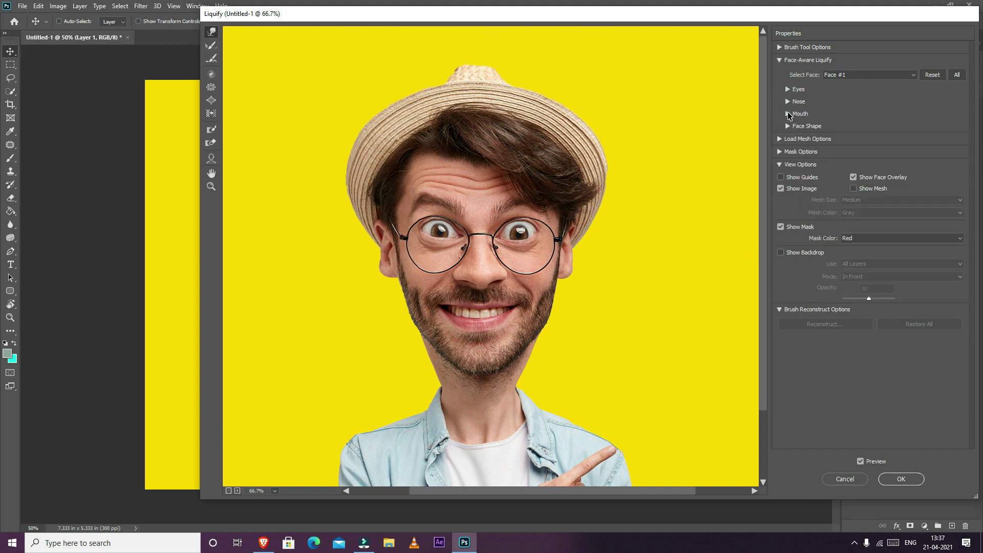
# - In the face-aware mouth settings, set the upper lip to 100 and the lower lip to -100
pyautogui.click(788, 114)
pyautogui.moveTo(906, 153); pyautogui.dragTo(968, 154)
pyautogui.moveTo(904, 171); pyautogui.dragTo(810, 173)
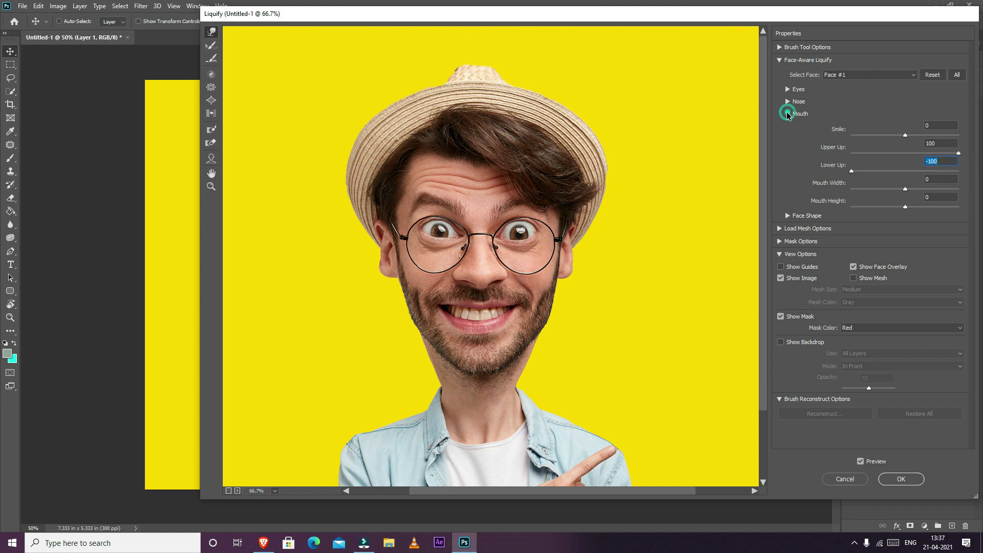
pyautogui.click(788, 114)
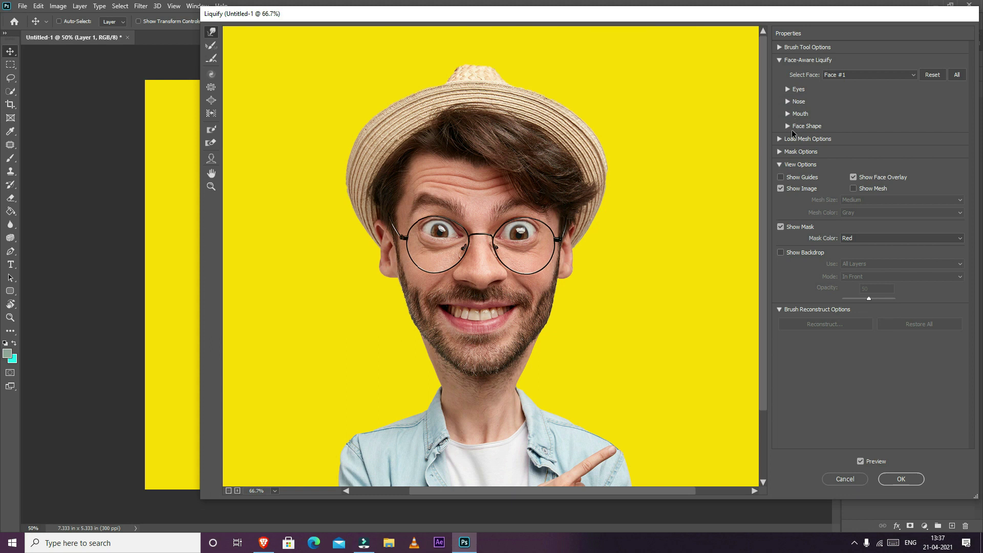
# - Set the face shape's forehead to -50, chin height to -15, jawline to -80 and face width to 10, and apply Liquify
pyautogui.click(788, 126)
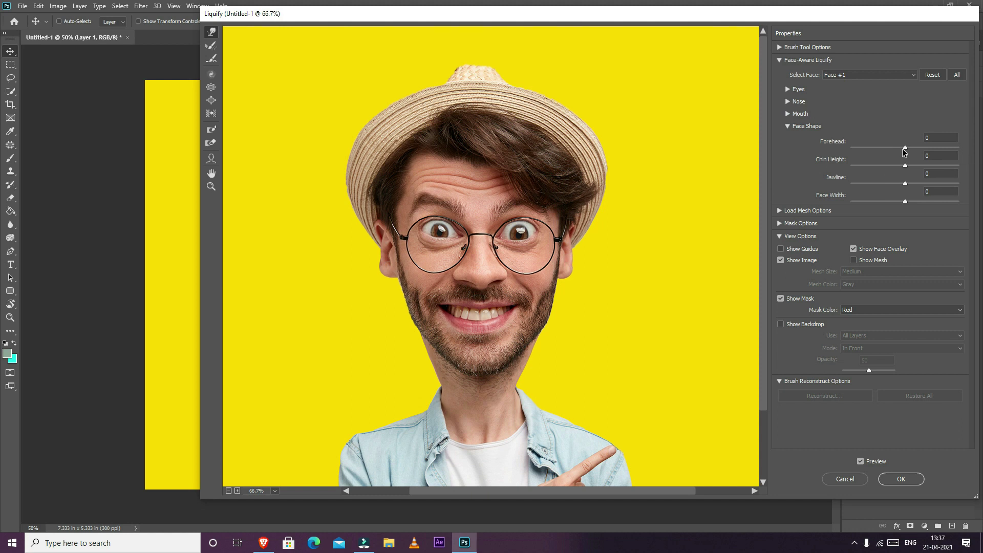
pyautogui.moveTo(902, 149); pyautogui.dragTo(818, 156)
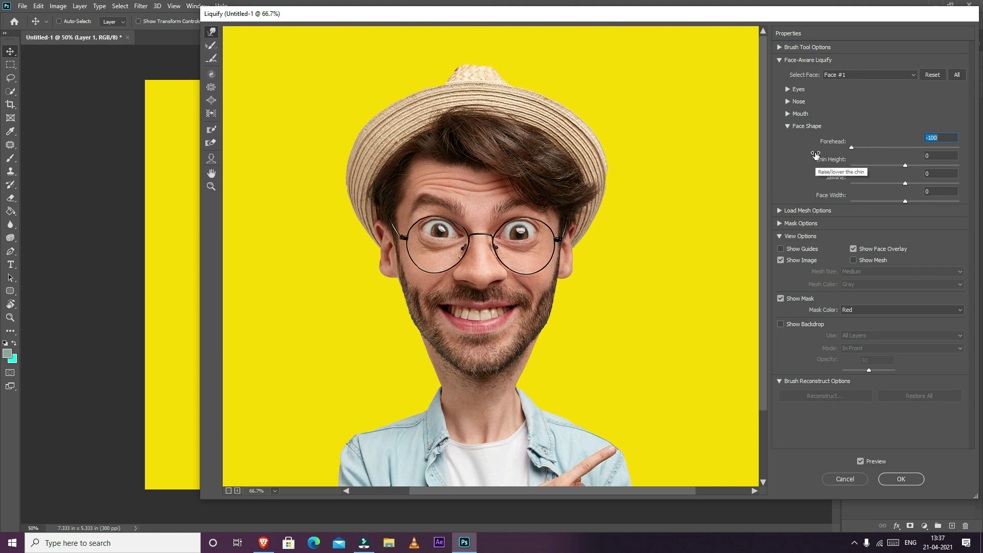
pyautogui.write('-50')
pyautogui.moveTo(905, 165); pyautogui.dragTo(897, 165)
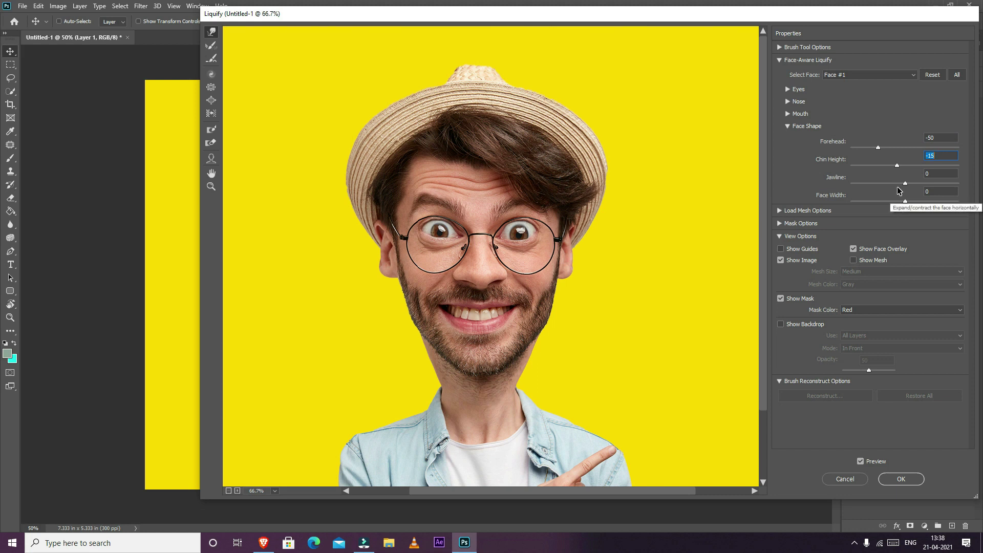
pyautogui.moveTo(904, 183); pyautogui.dragTo(913, 213)
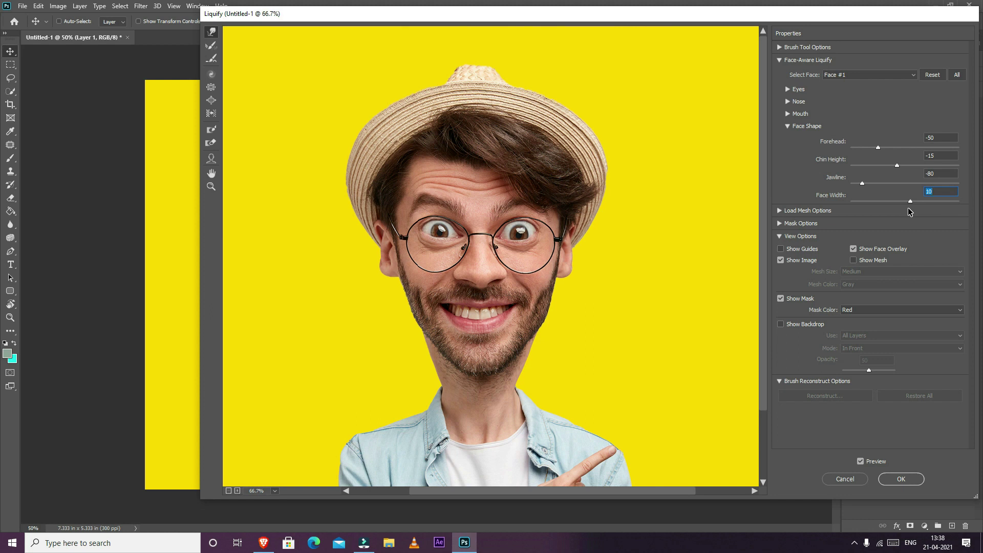
pyautogui.click(901, 479)
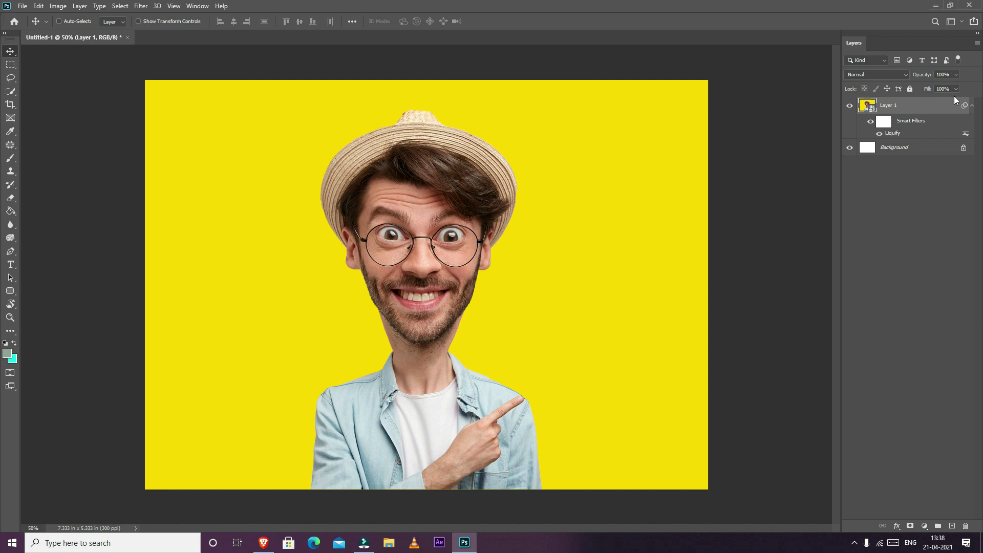
# - Collapse Layer 1's smart filter list and duplicate the layer twice
pyautogui.click(971, 107)
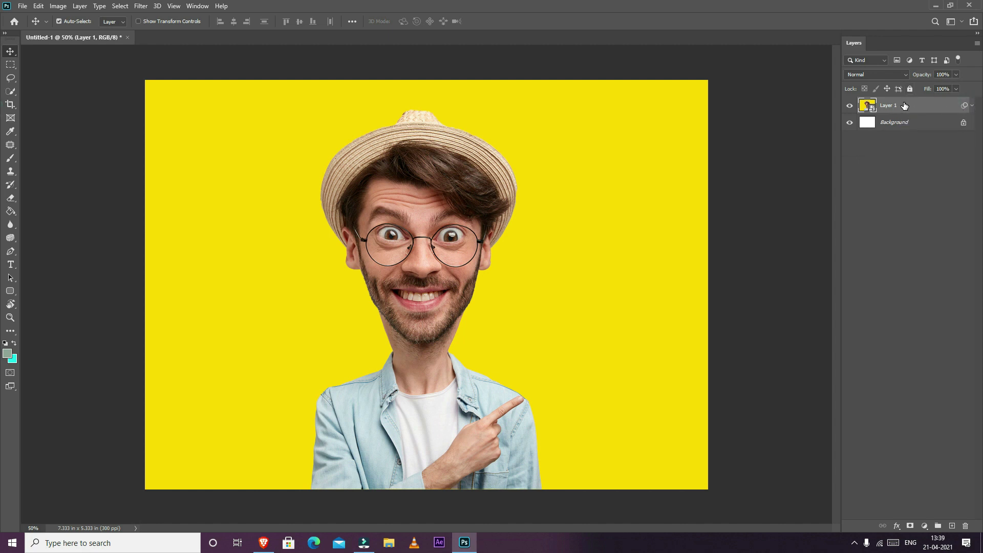
pyautogui.hotkey('ctrl', 'j')
pyautogui.hotkey('ctrl', 'j')
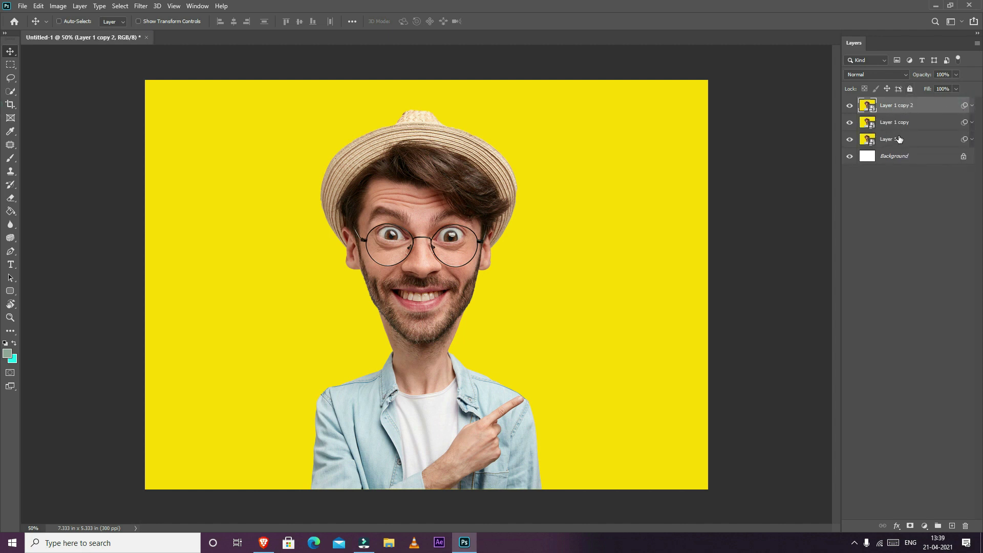
# - Rename the three caricature layers, from lowest to topmost, as Effect, Details and Skin
pyautogui.doubleClick(893, 140)
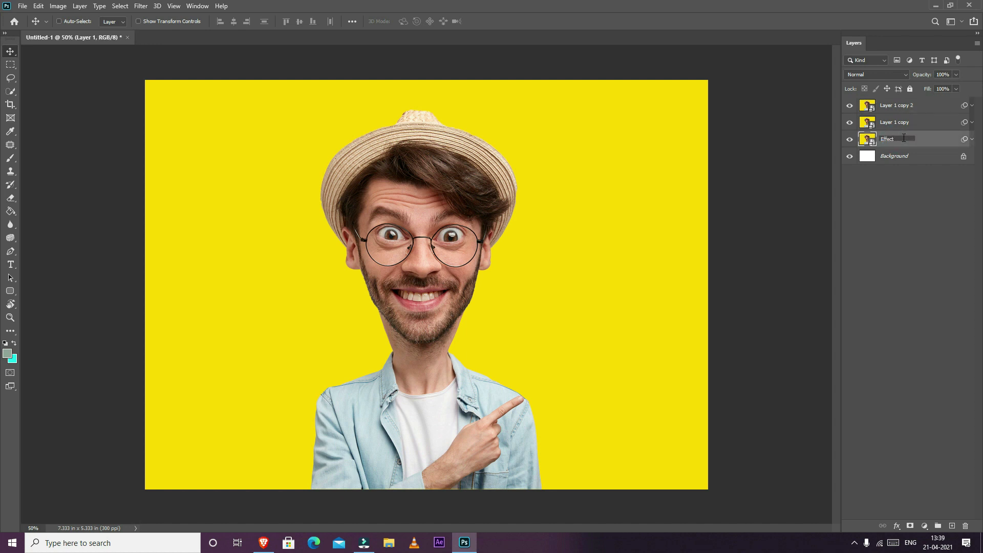
pyautogui.click(898, 124)
pyautogui.doubleClick(897, 123)
pyautogui.write('Details')
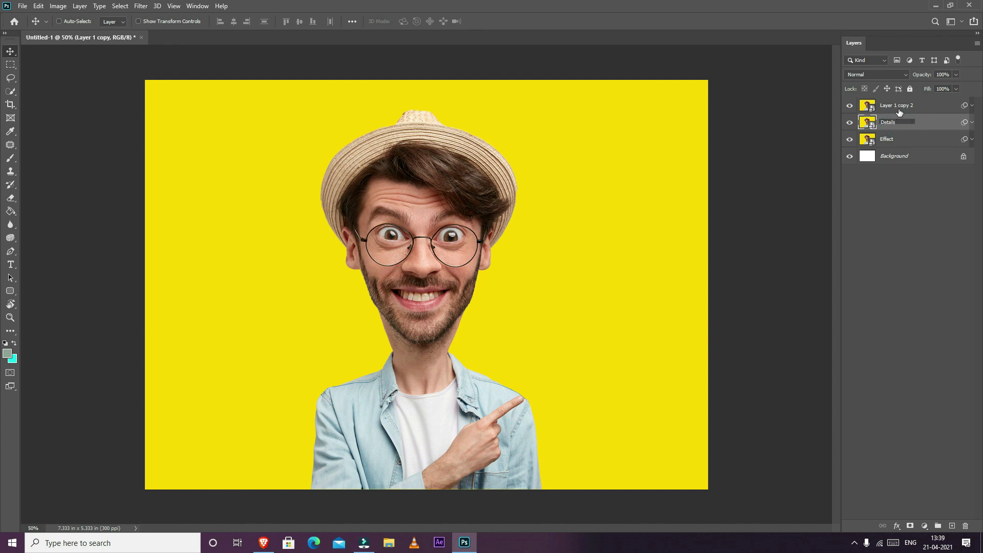
pyautogui.doubleClick(906, 106)
pyautogui.write('Sk')
pyautogui.press('Return')
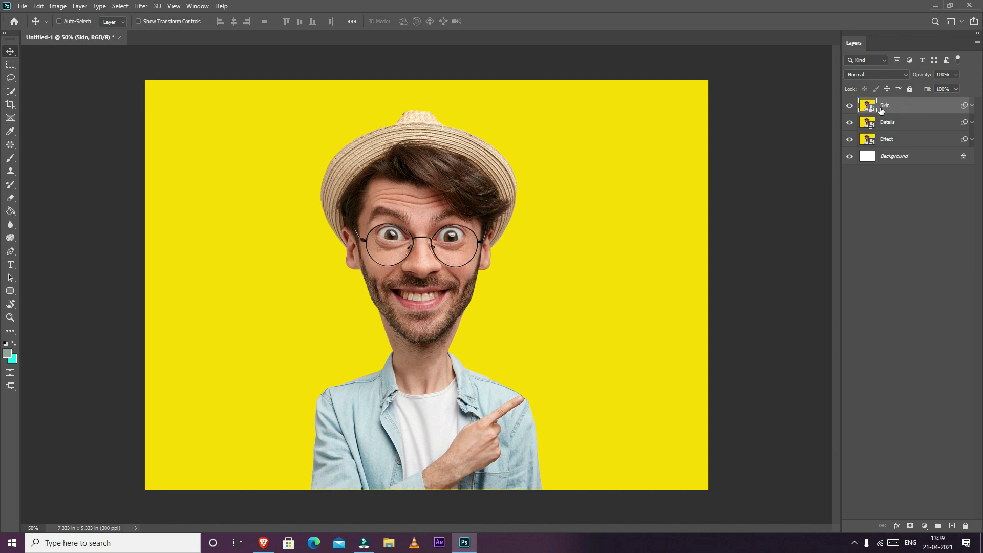
# - Hide the Skin and Details layers and make the Effect layer active
pyautogui.click(849, 106)
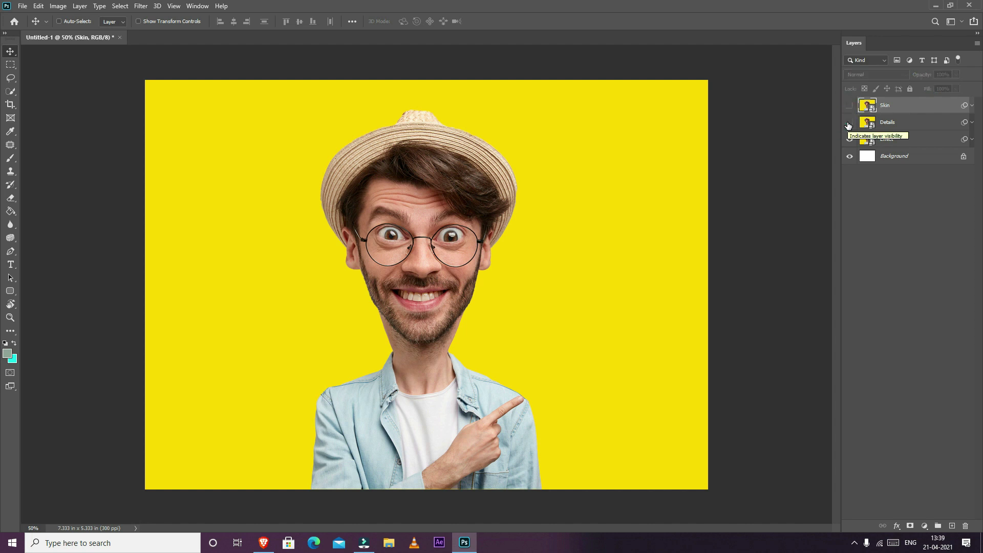
pyautogui.click(849, 123)
pyautogui.click(912, 139)
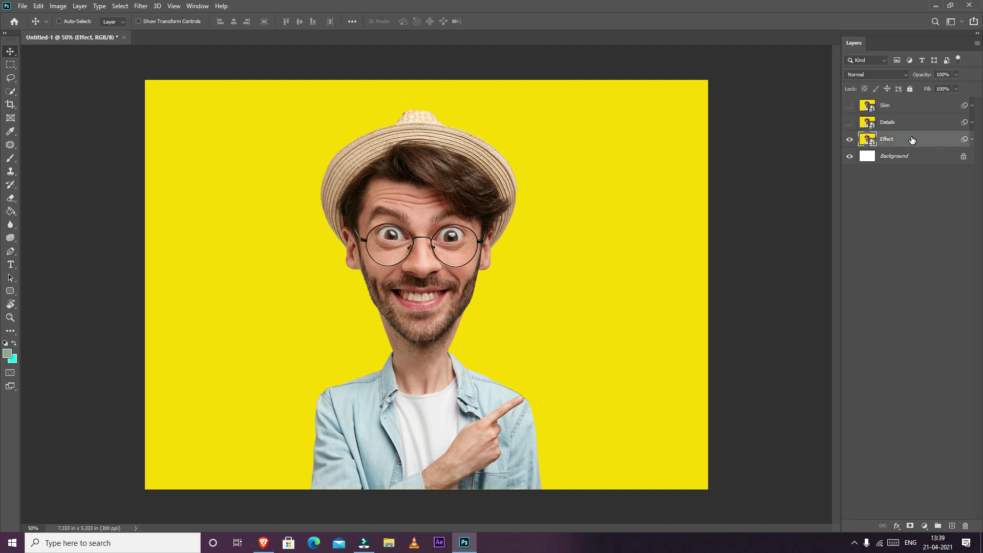
# - Apply Smart Sharpen to the Effect layer with amount 200%, radius 1.5 px, reduce noise 0% and Gaussian Blur removal
pyautogui.click(140, 5)
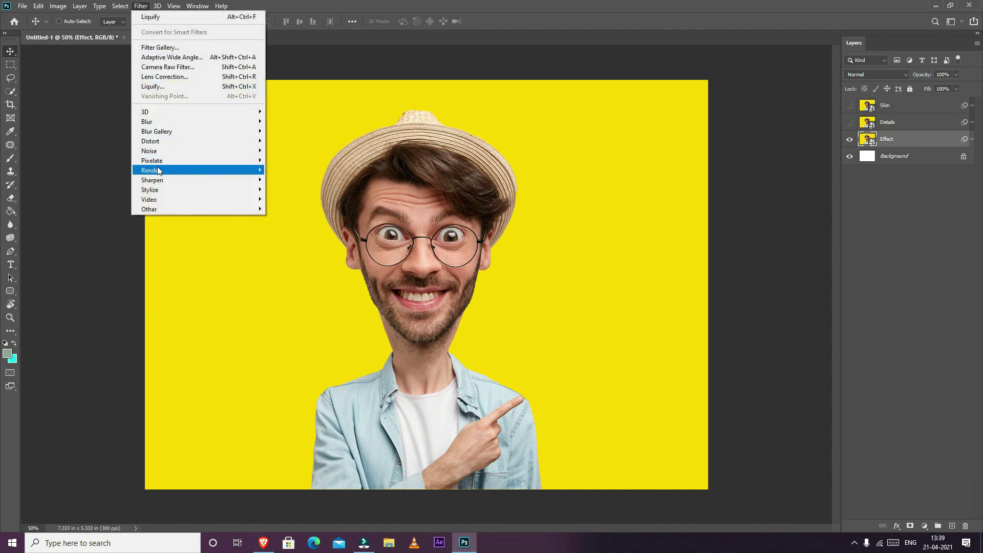
pyautogui.click(159, 180)
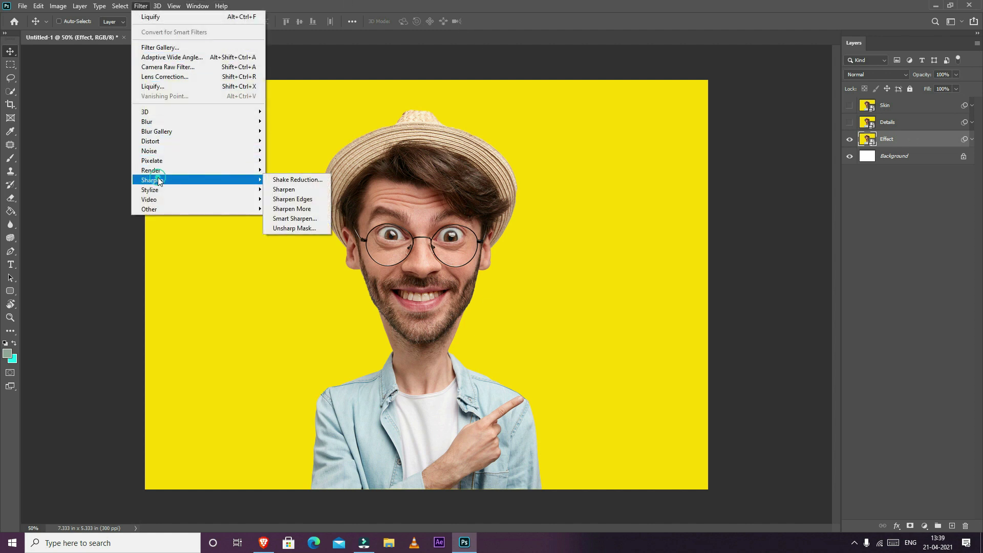
pyautogui.click(304, 219)
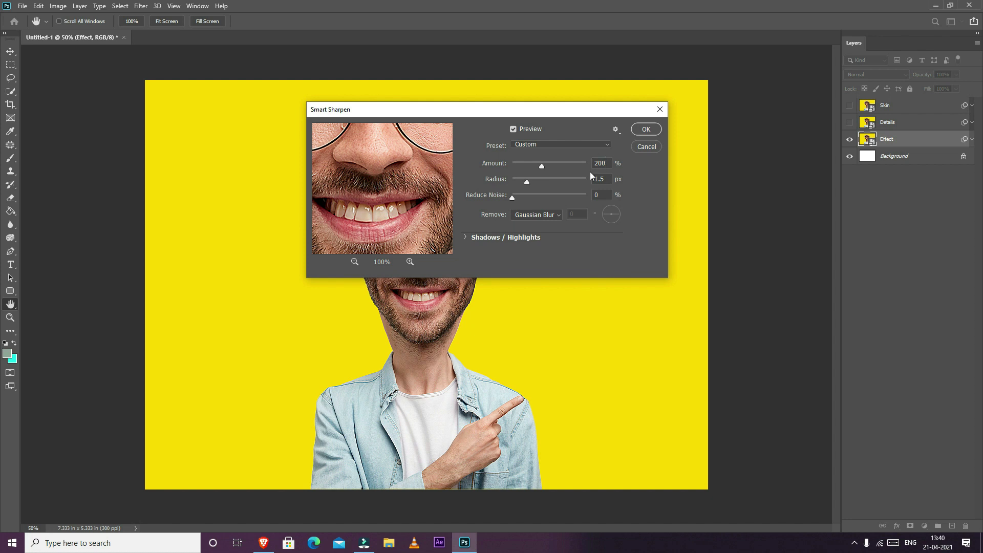
pyautogui.click(607, 164)
pyautogui.press('Tab')
pyautogui.click(605, 197)
pyautogui.click(355, 262)
pyautogui.click(354, 263)
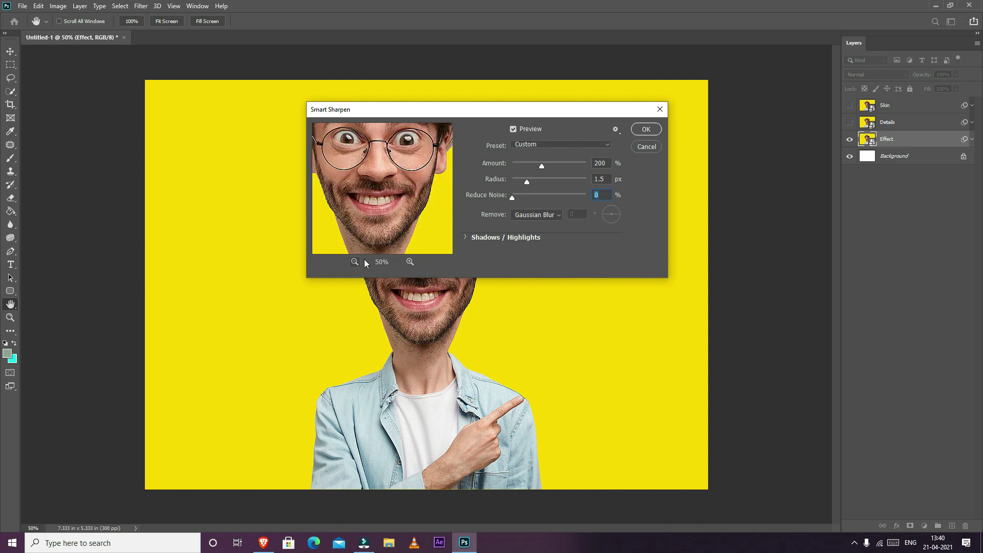
pyautogui.click(646, 130)
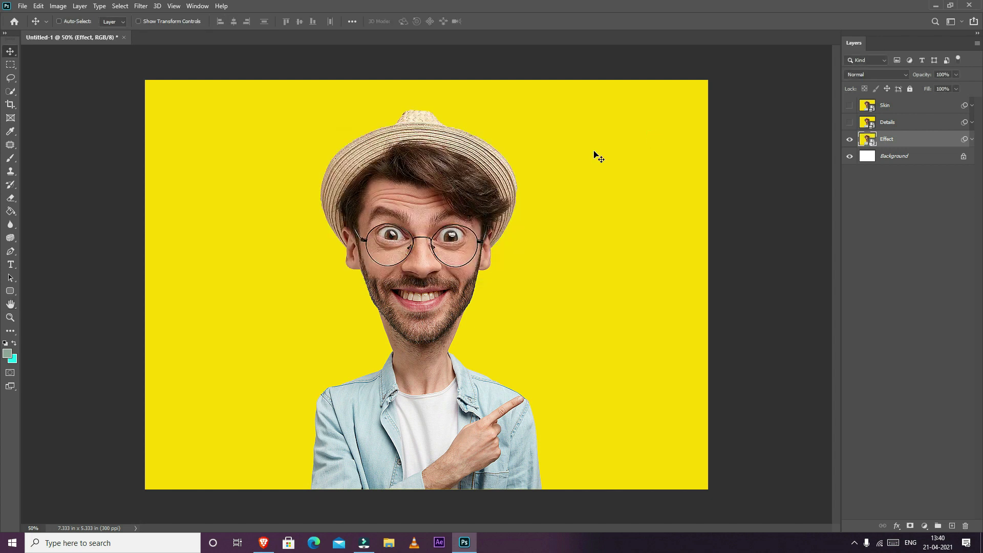
# - Apply Oil Paint to the Effect layer with stylization 5.0, cleanliness 3.0, scale 0.1, bristle detail 0 and lighting off
pyautogui.hotkey('ctrl', '+')
pyautogui.hotkey('ctrl', '+')
pyautogui.hotkey('ctrl', '+')
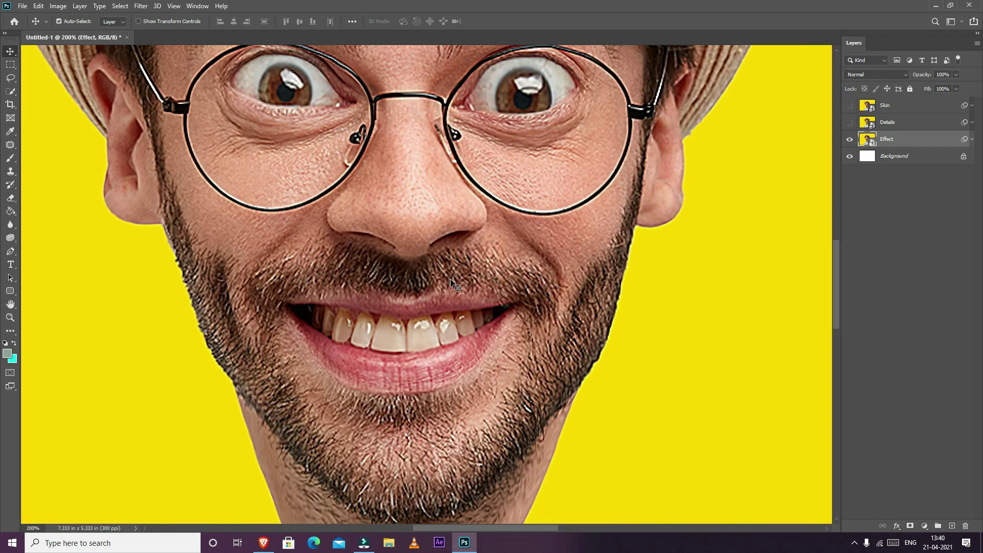
pyautogui.hotkey('ctrl', '0')
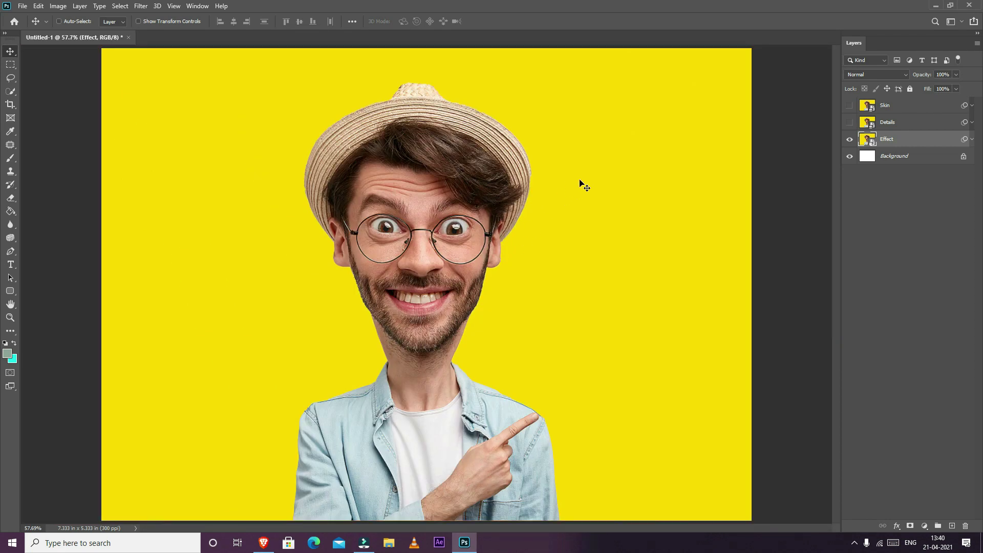
pyautogui.click(972, 140)
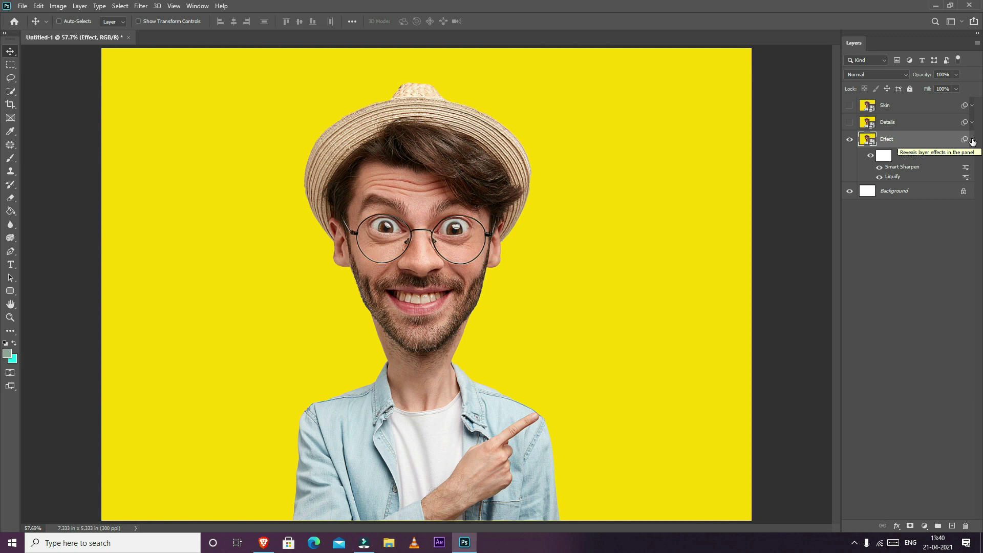
pyautogui.click(920, 141)
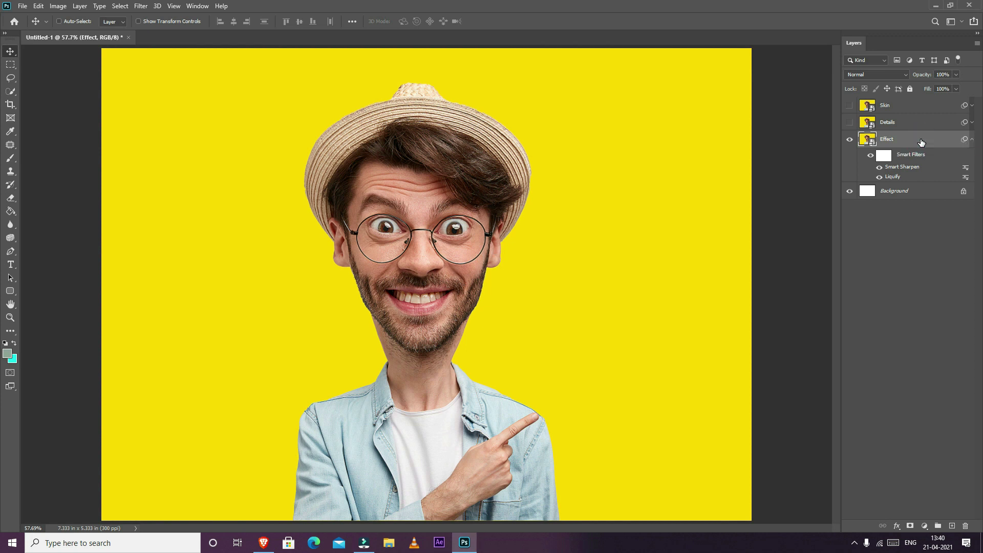
pyautogui.click(143, 9)
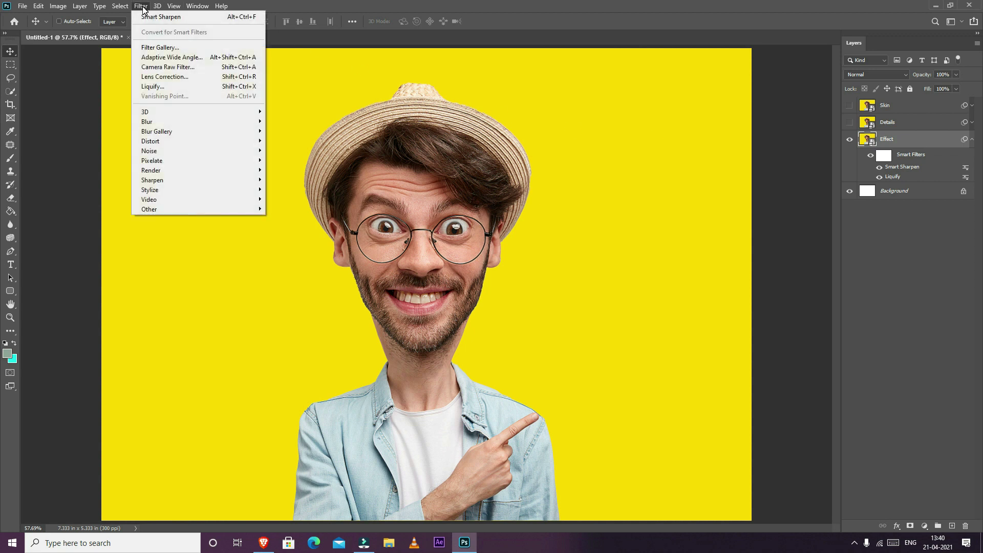
pyautogui.moveTo(174, 189)
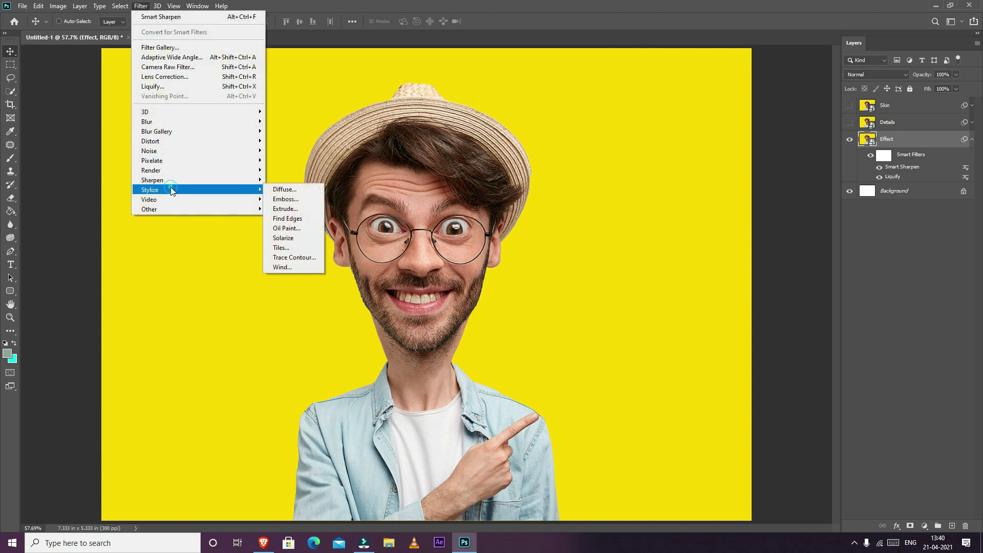
pyautogui.click(310, 228)
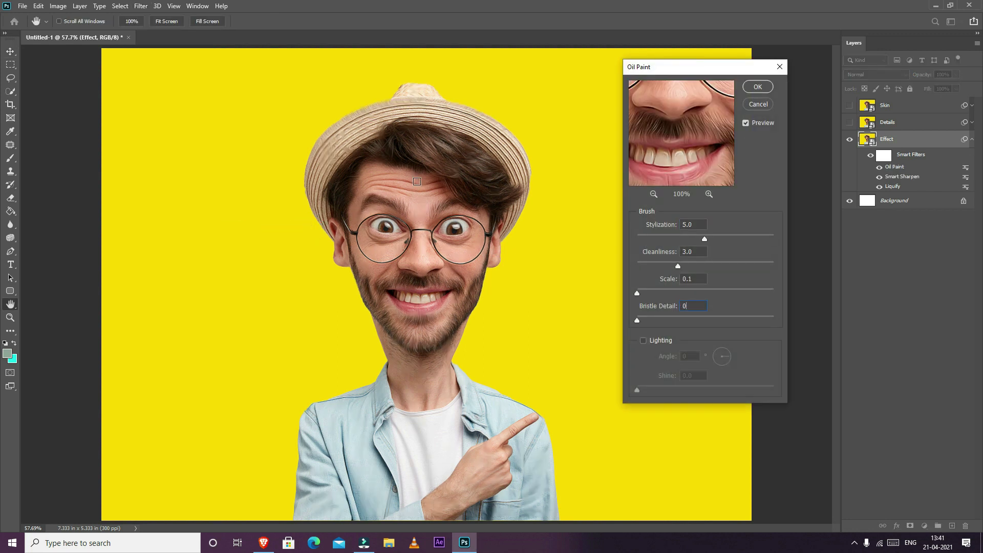
pyautogui.click(653, 198)
pyautogui.moveTo(675, 134); pyautogui.dragTo(680, 163)
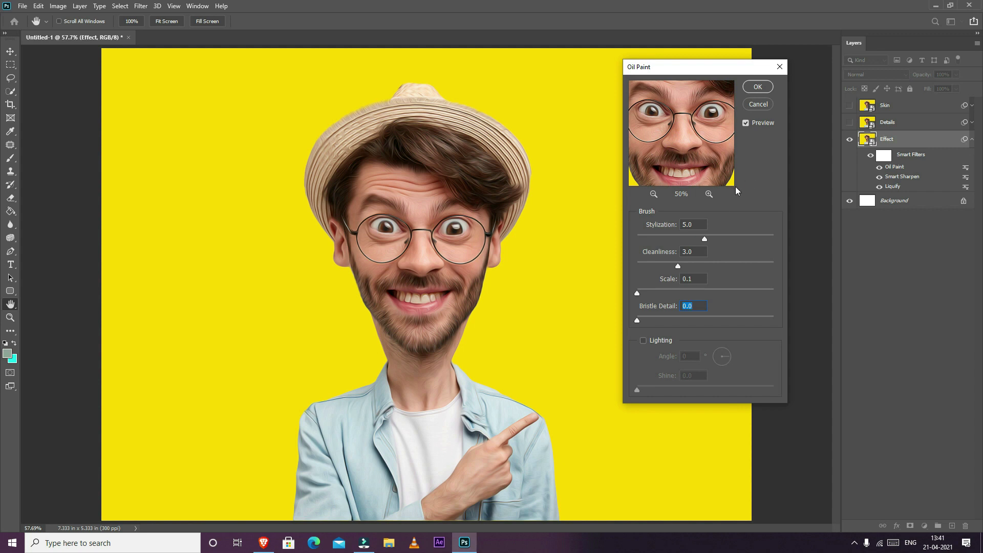
pyautogui.click(759, 87)
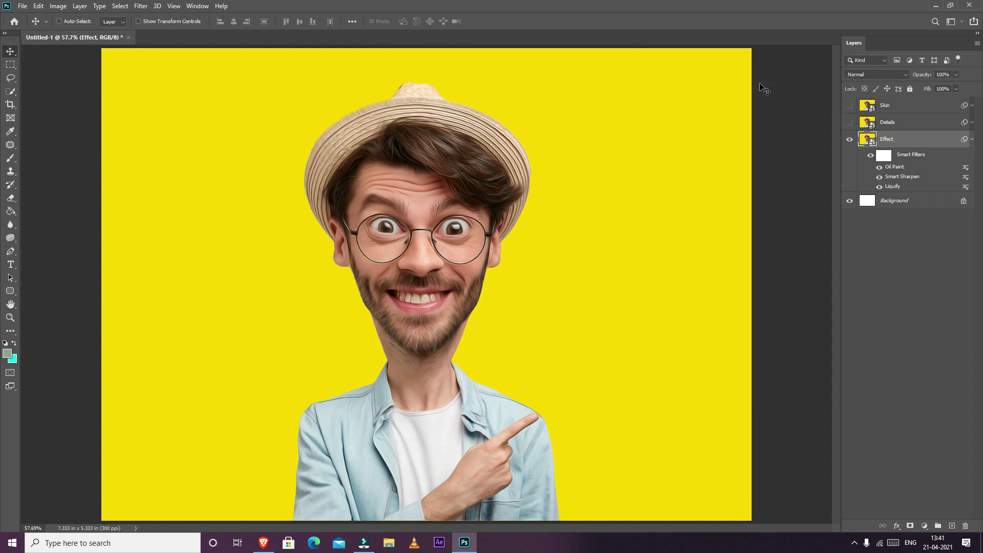
# - Apply the Filter Gallery's Poster Edges to the Effect layer with edge thickness 0, edge intensity 0 and posterization 2
pyautogui.hotkey('ctrl', '+')
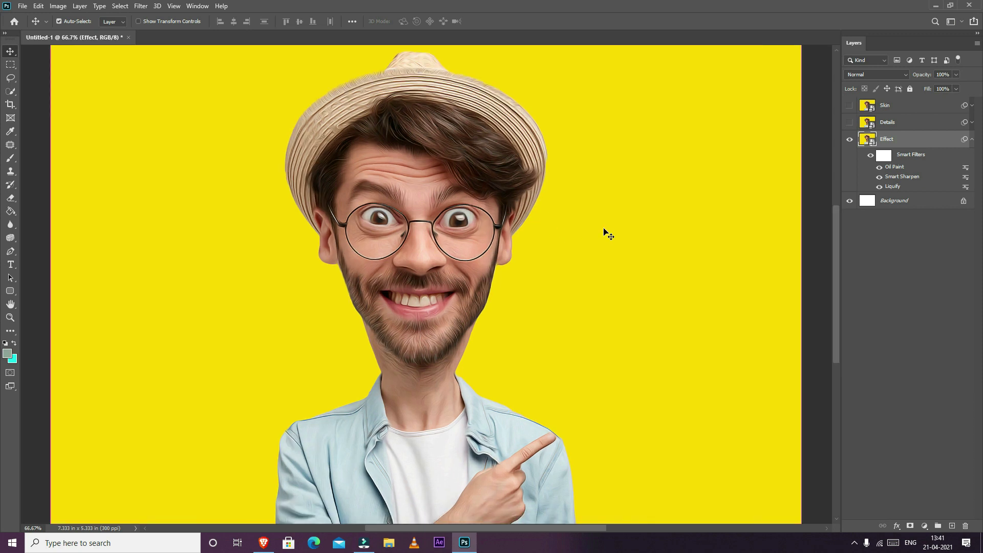
pyautogui.hotkey('ctrl', '+')
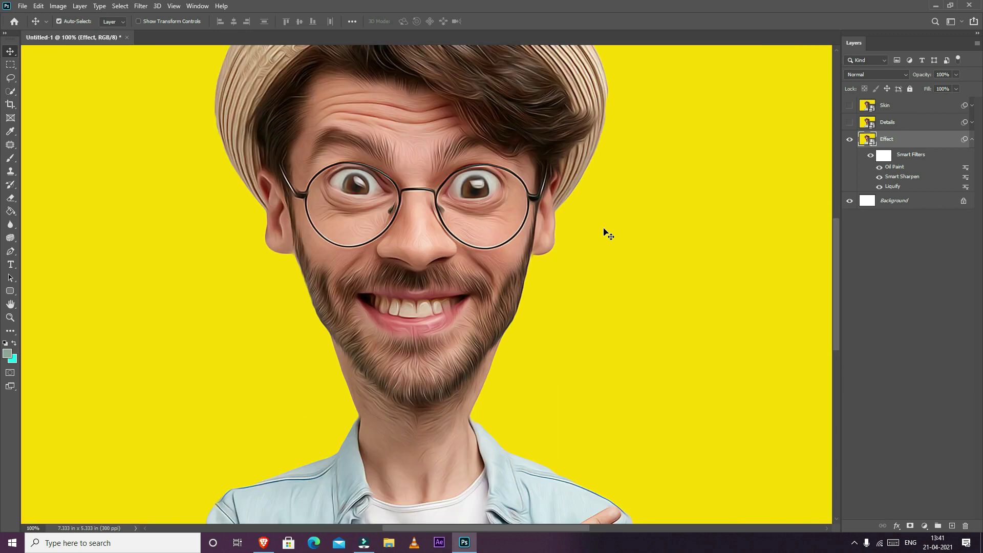
pyautogui.hotkey('ctrl', '-')
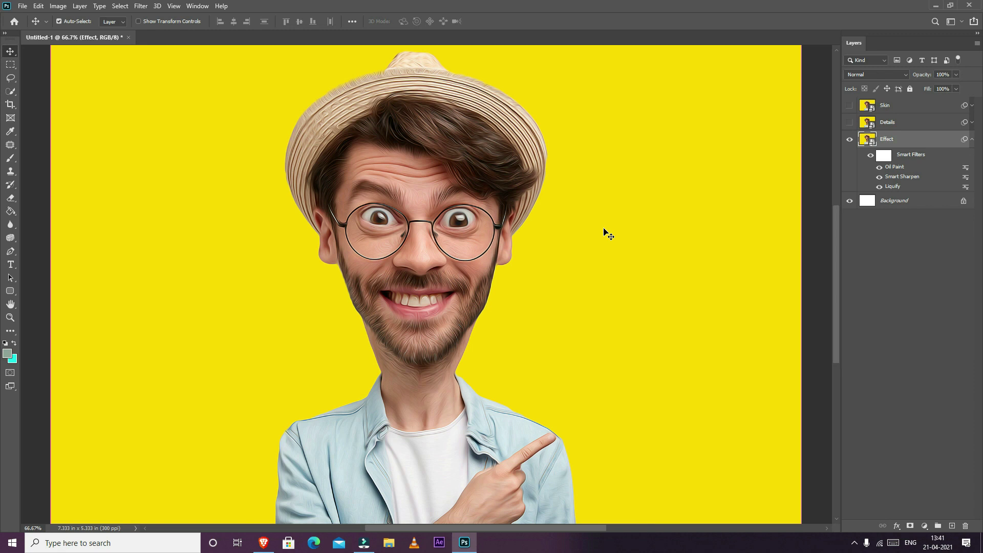
pyautogui.hotkey('ctrl', '-')
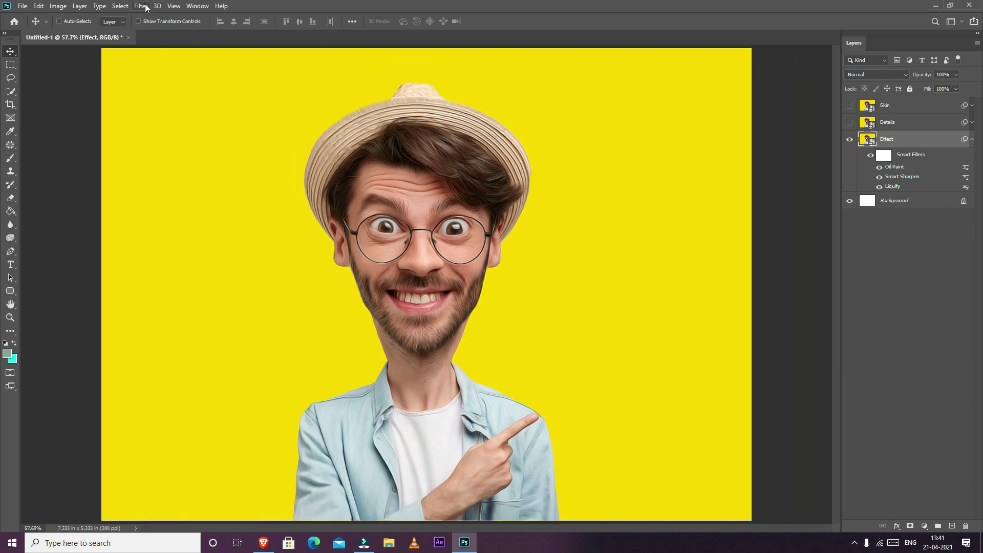
pyautogui.click(141, 6)
pyautogui.click(155, 48)
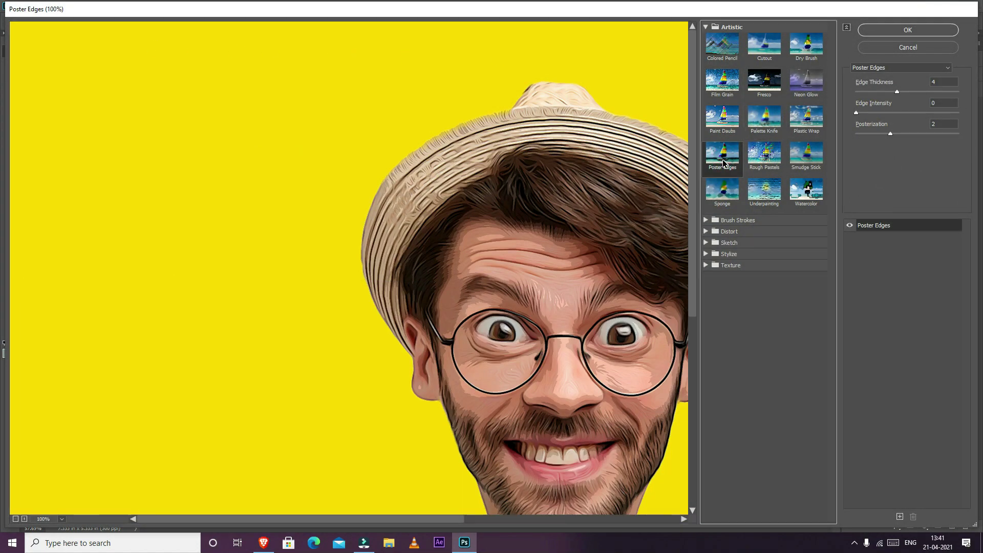
pyautogui.moveTo(611, 306); pyautogui.dragTo(581, 201)
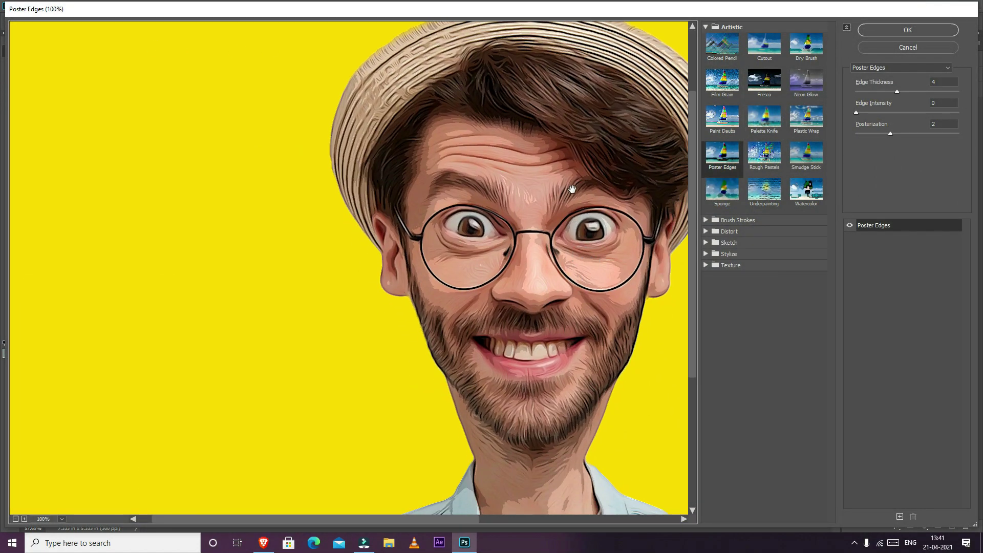
pyautogui.moveTo(950, 82); pyautogui.dragTo(894, 84)
pyautogui.write('0')
pyautogui.press('Tab')
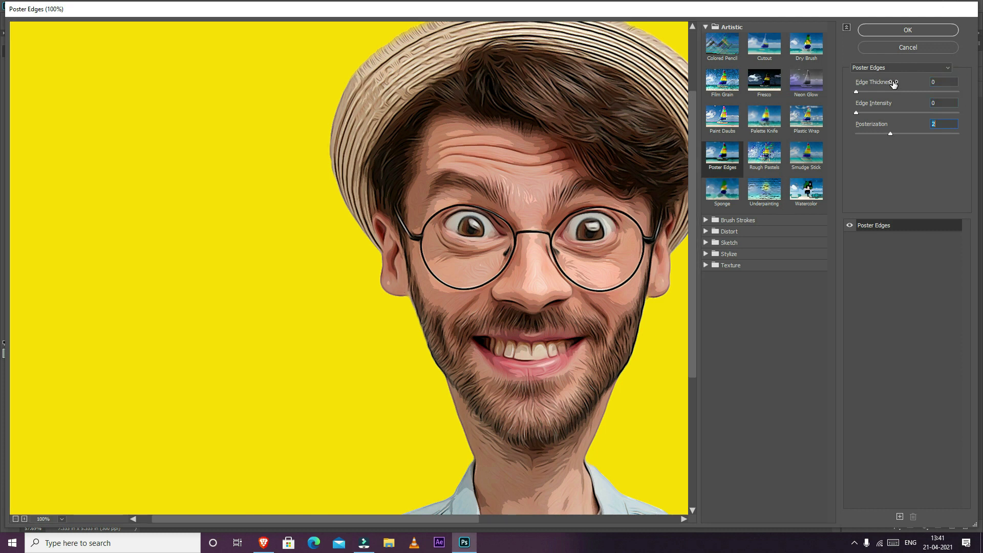
pyautogui.click(916, 30)
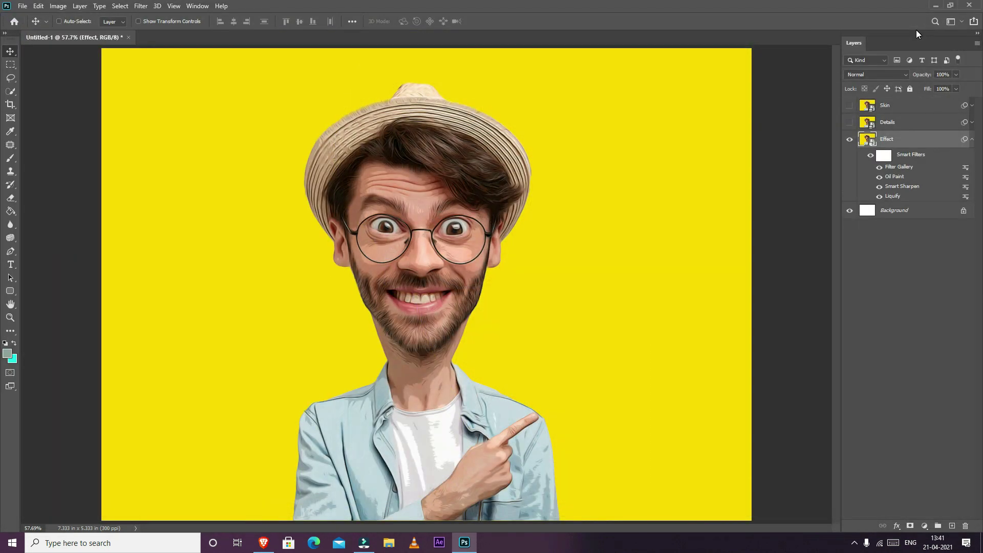
# - Apply Surface Blur to the Effect layer with a radius of 15 pixels and a threshold of 7 levels
pyautogui.click(141, 6)
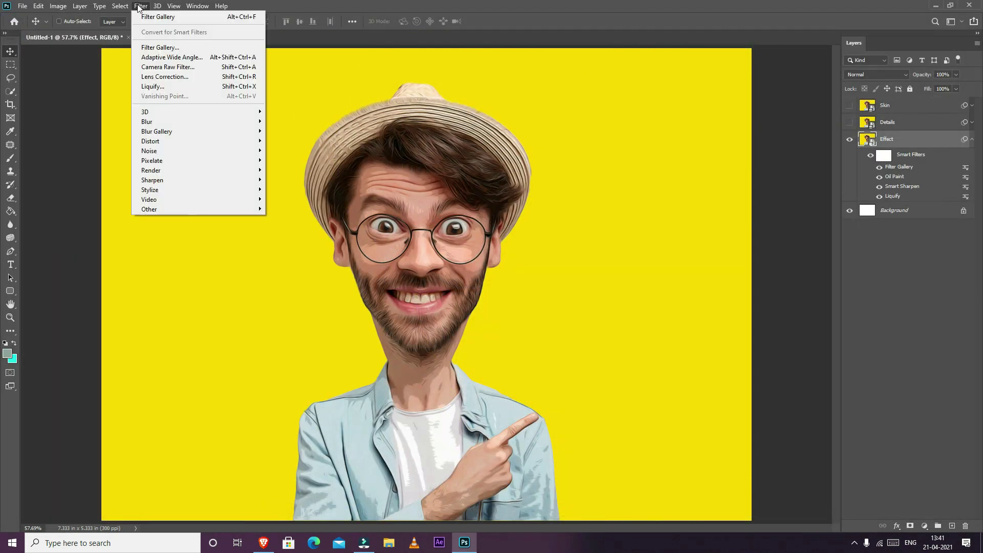
pyautogui.moveTo(157, 135)
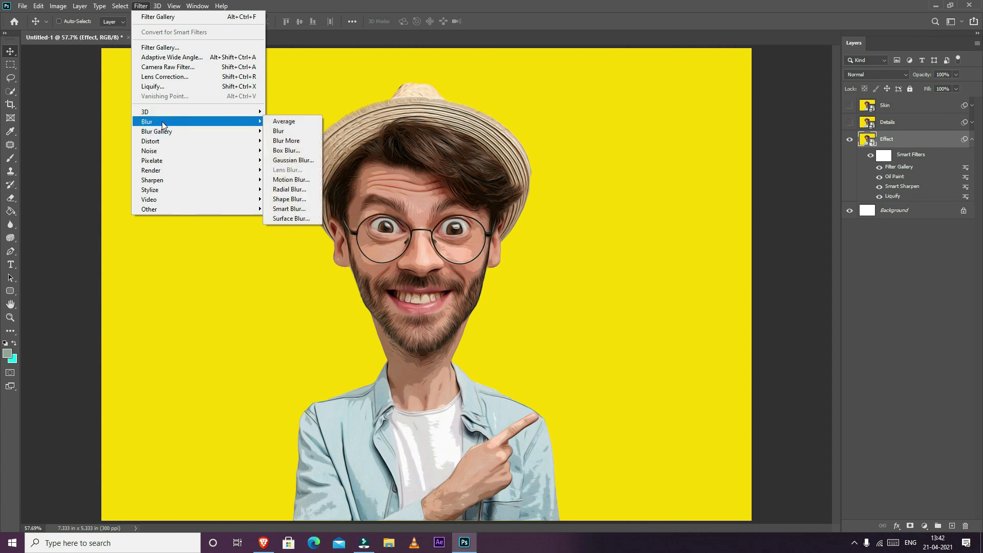
pyautogui.click(292, 219)
pyautogui.hotkey('shift', 'Tab')
pyautogui.write('15')
pyautogui.press('Tab')
pyautogui.write('7')
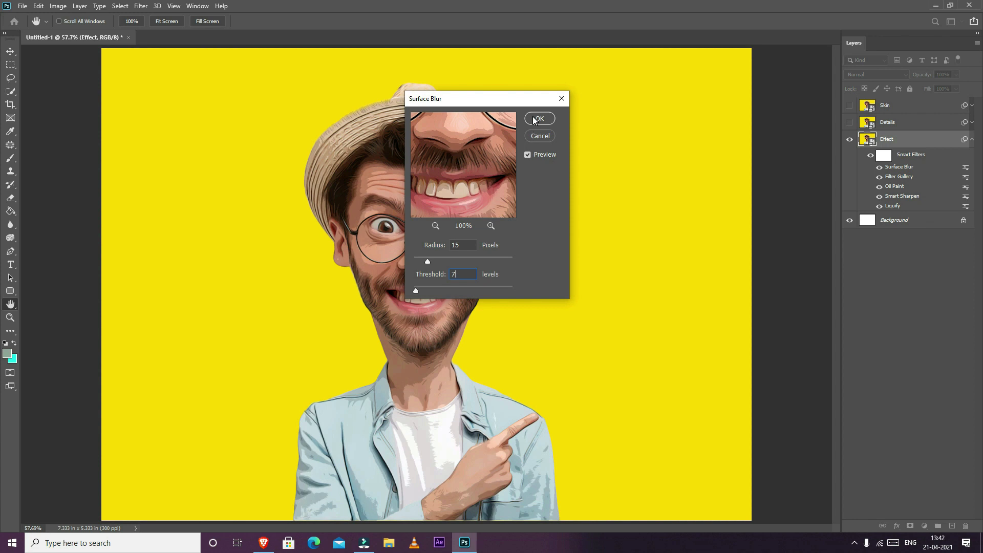
pyautogui.click(539, 119)
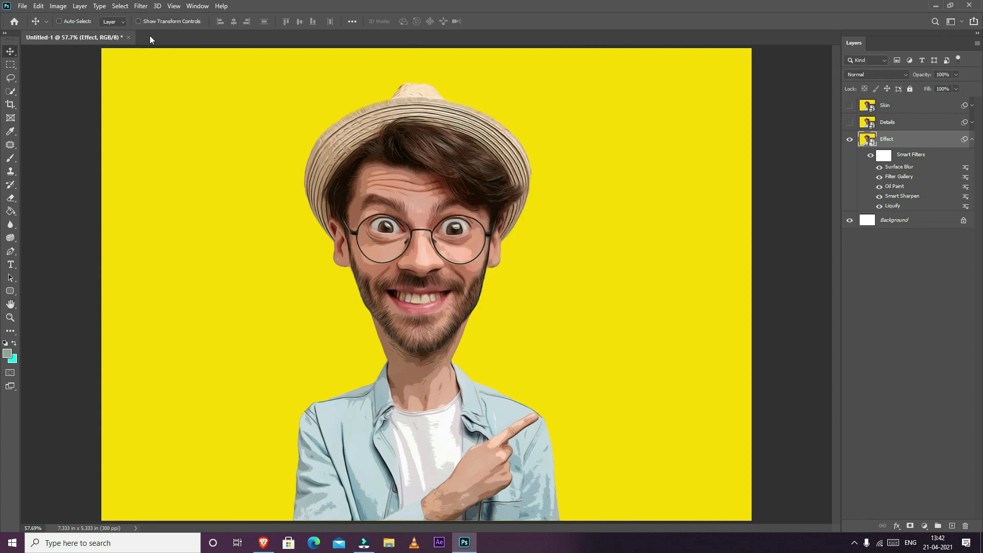
# - Apply a second Oil Paint filter to the Effect layer with stylization 5.0, cleanliness 3.0, scale 0.1, bristle detail 0 and lighting off
pyautogui.click(141, 6)
pyautogui.moveTo(159, 187)
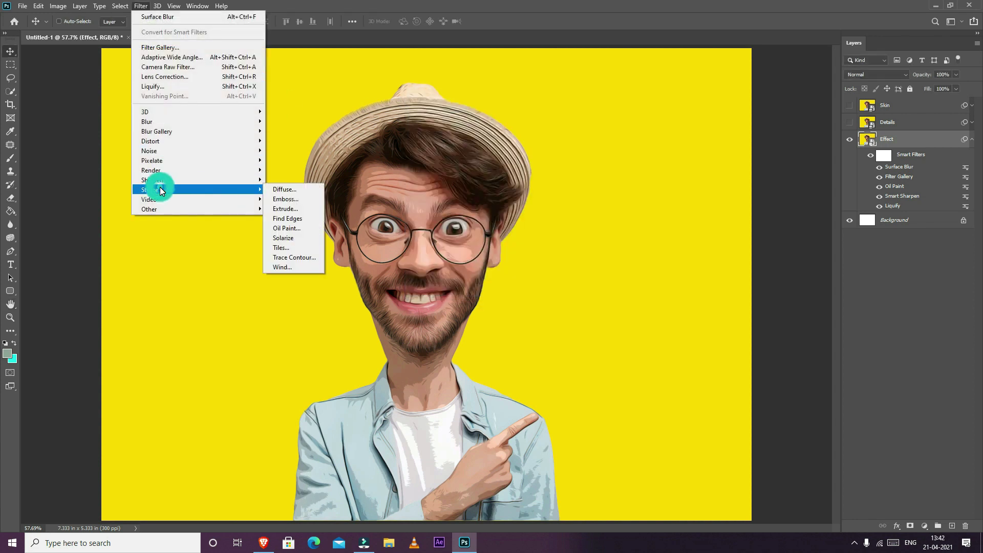
pyautogui.click(317, 224)
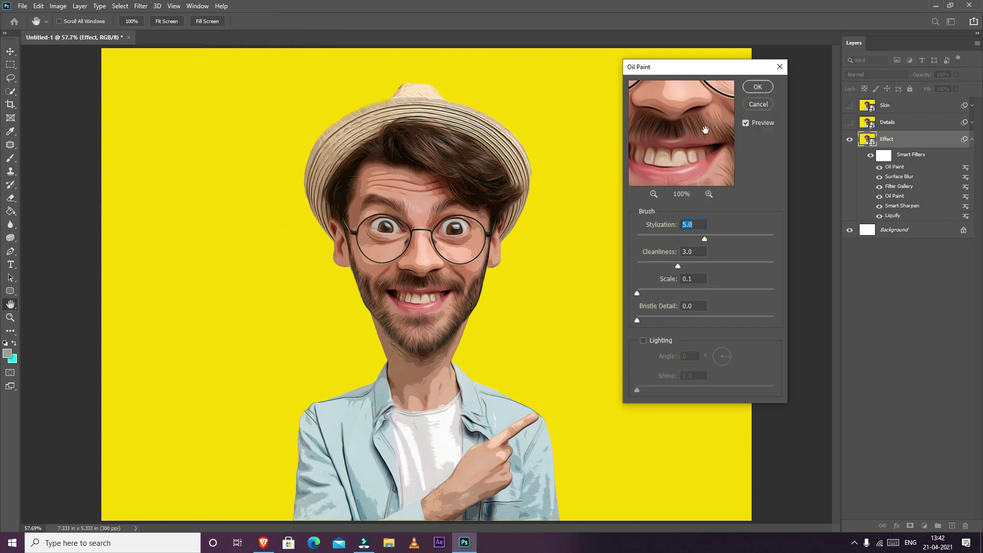
pyautogui.click(759, 89)
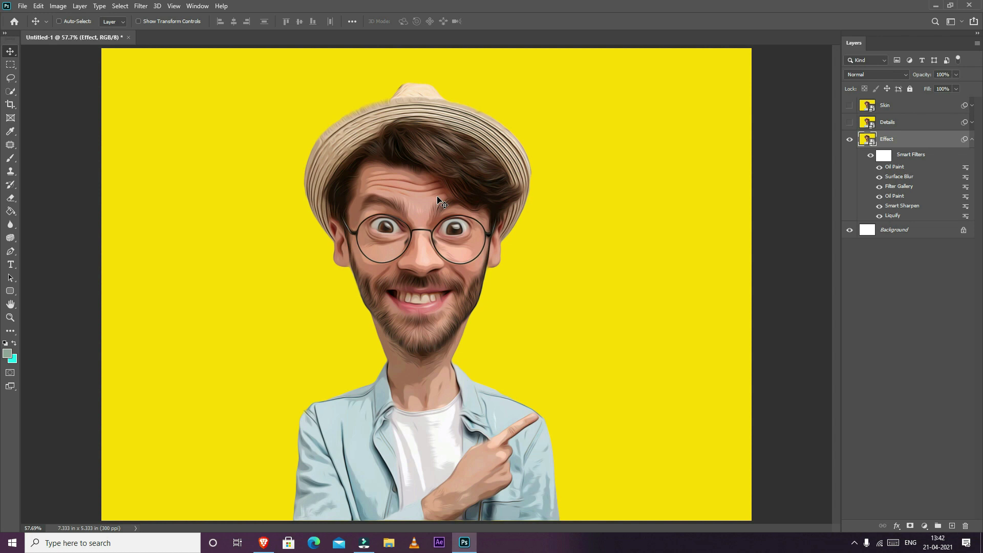
# - Apply Unsharp Mask to the Effect layer with amount 140%, radius 5 pixels and threshold 2 levels
pyautogui.click(141, 6)
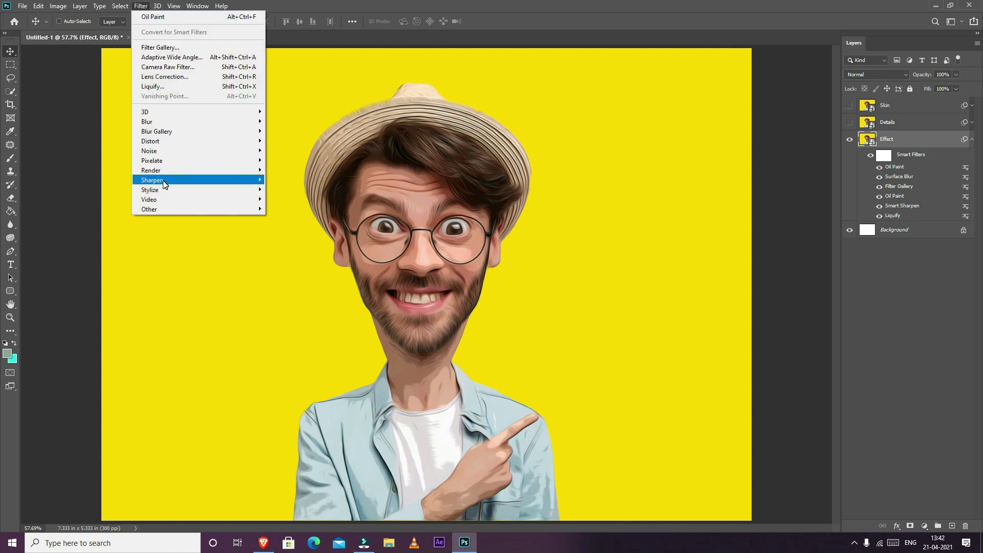
pyautogui.moveTo(164, 181)
pyautogui.click(300, 228)
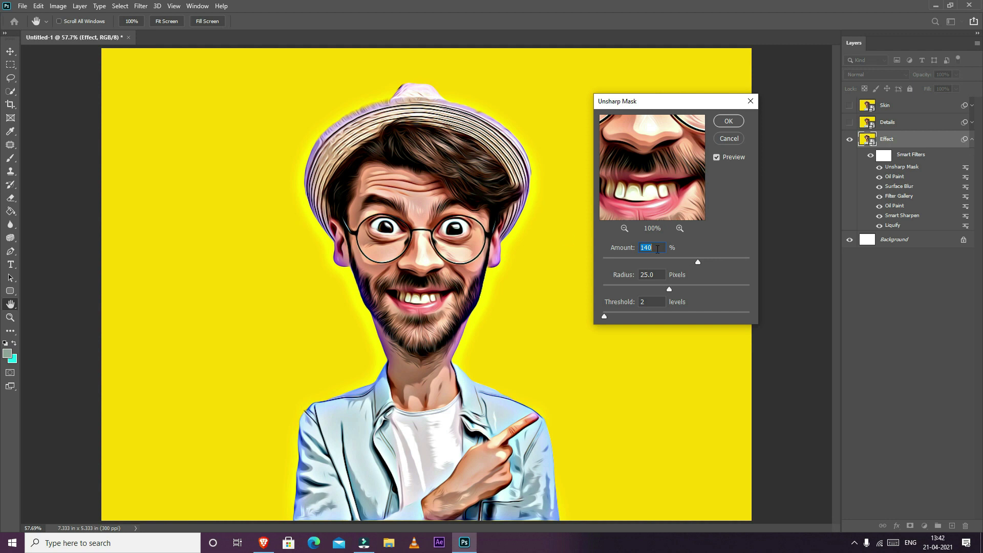
pyautogui.doubleClick(657, 275)
pyautogui.write('5')
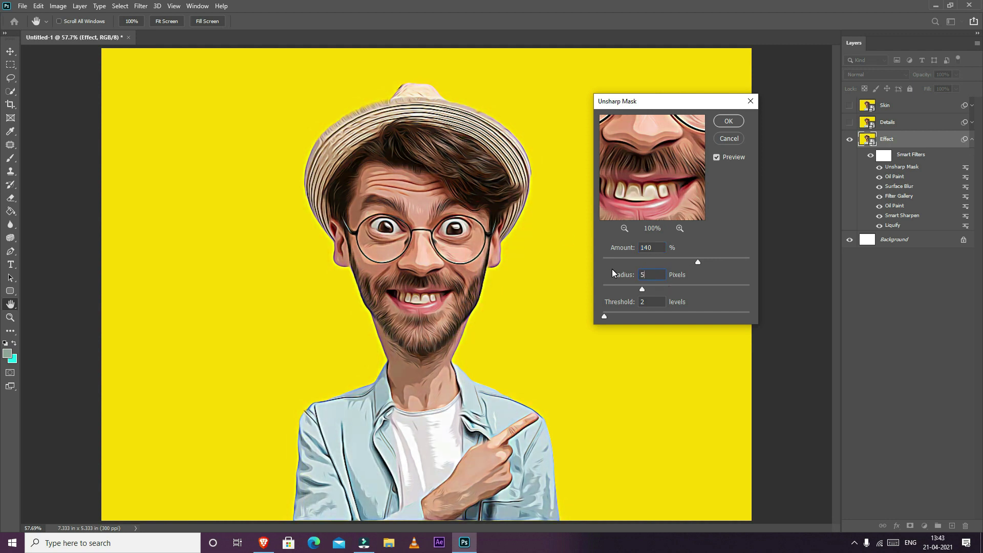
pyautogui.click(727, 121)
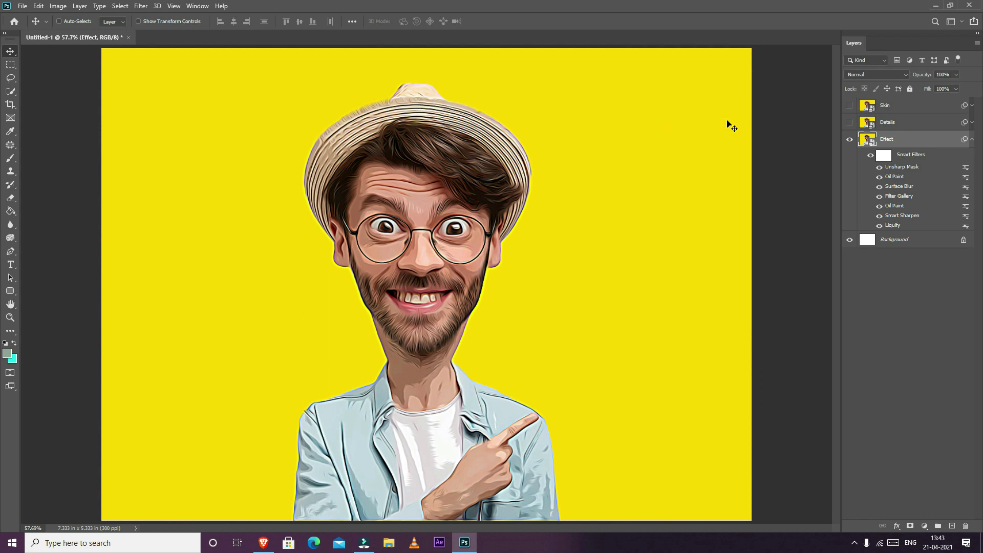
# - Compare the filtered Effect layer with the Details layer above it, leaving Details visible and active
pyautogui.click(849, 122)
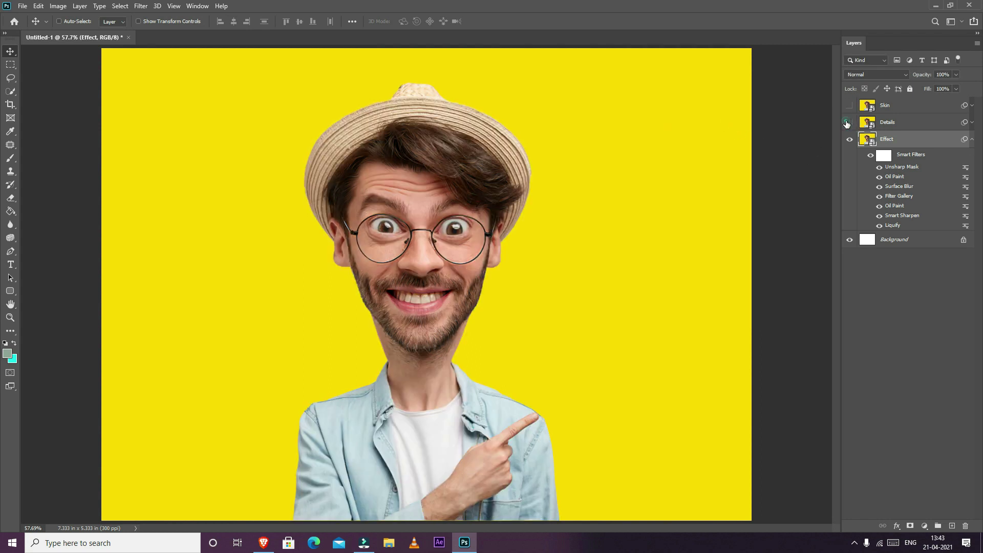
pyautogui.click(846, 122)
pyautogui.click(847, 123)
pyautogui.click(847, 123)
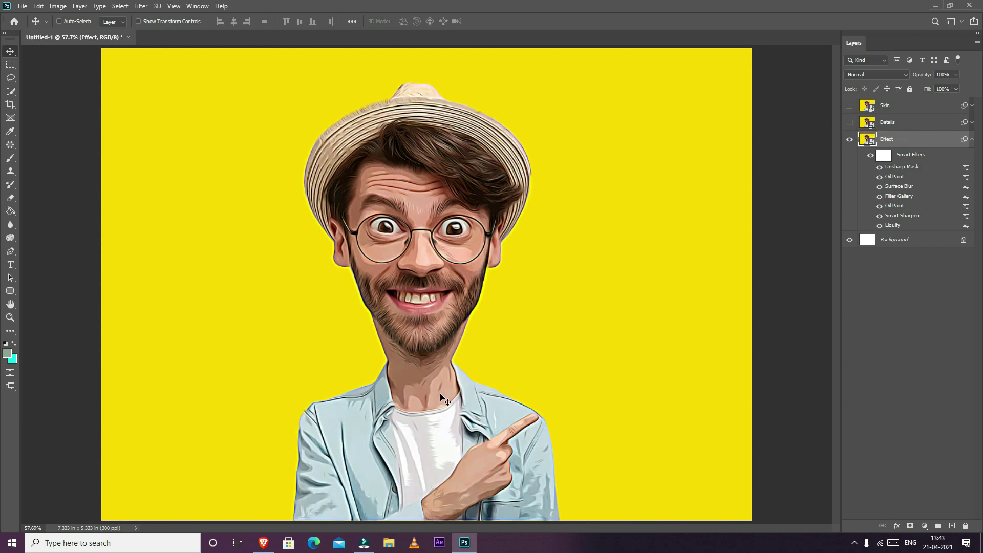
pyautogui.click(849, 124)
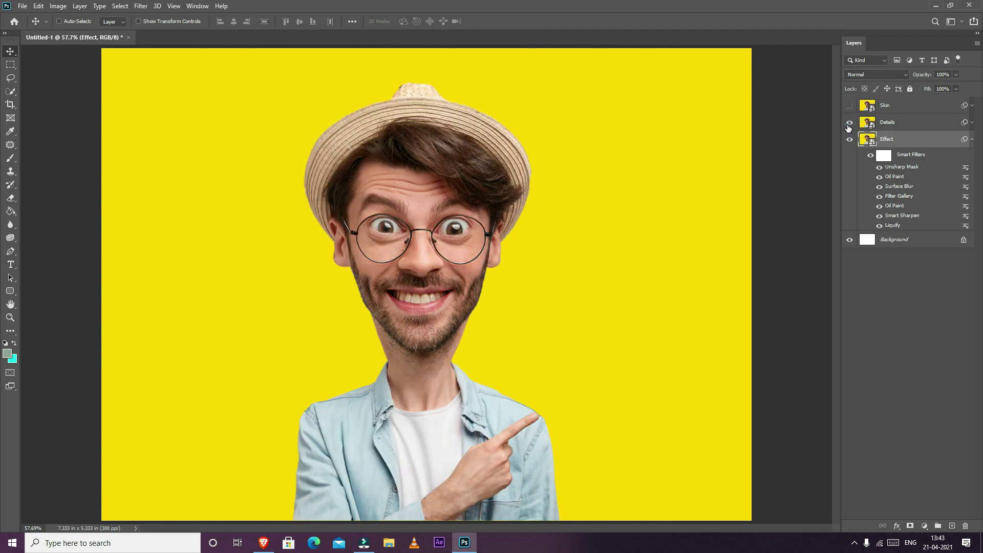
pyautogui.click(866, 124)
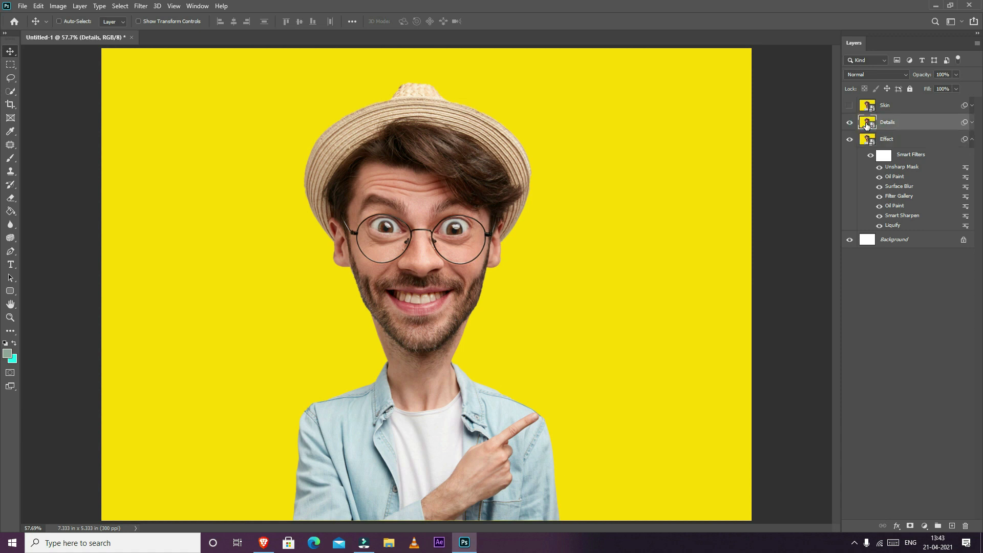
# - Apply the Filter Gallery's Poster Edges to the Details layer with edge thickness 4, edge intensity 4 and posterization 6
pyautogui.click(142, 6)
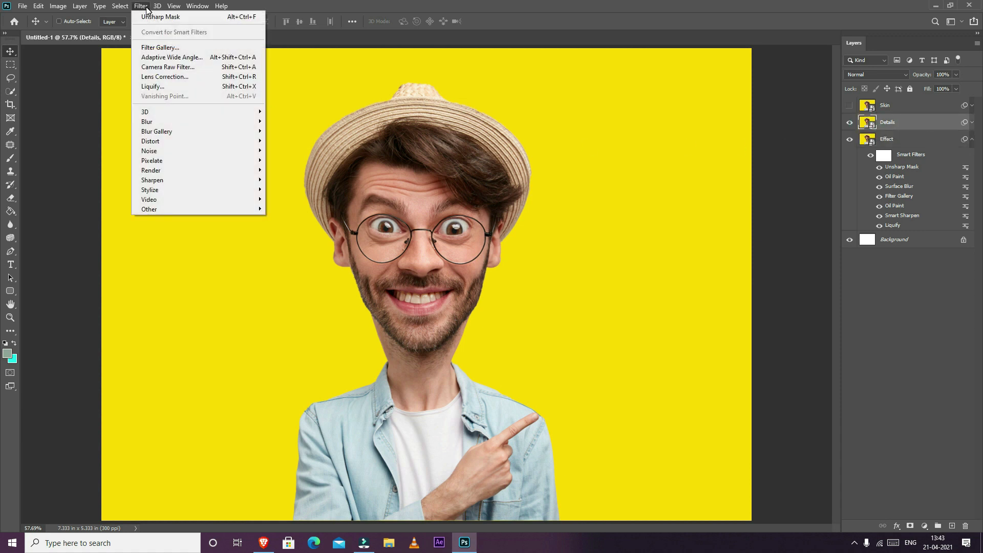
pyautogui.click(151, 49)
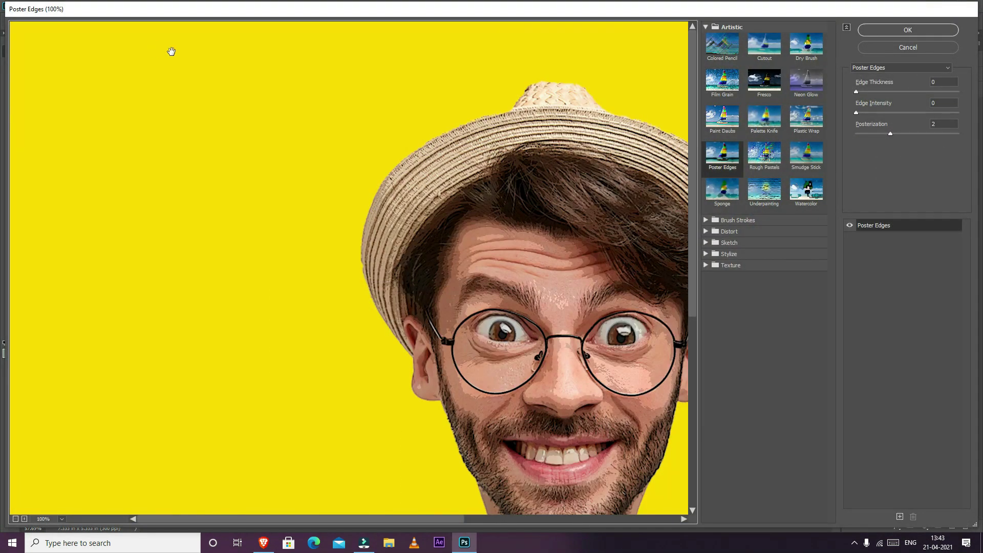
pyautogui.click(721, 164)
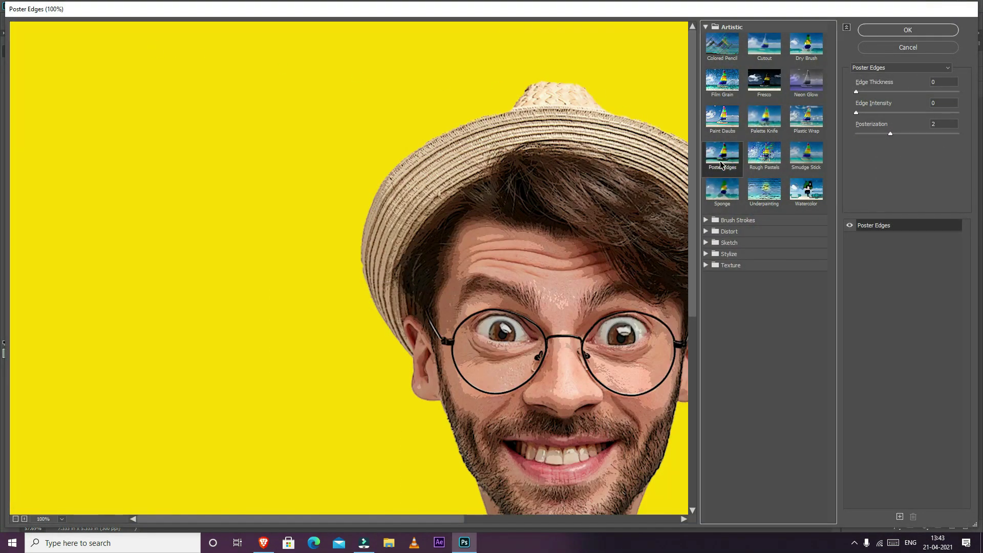
pyautogui.click(944, 82)
pyautogui.write('4')
pyautogui.press('Tab')
pyautogui.write('4')
pyautogui.press('Tab')
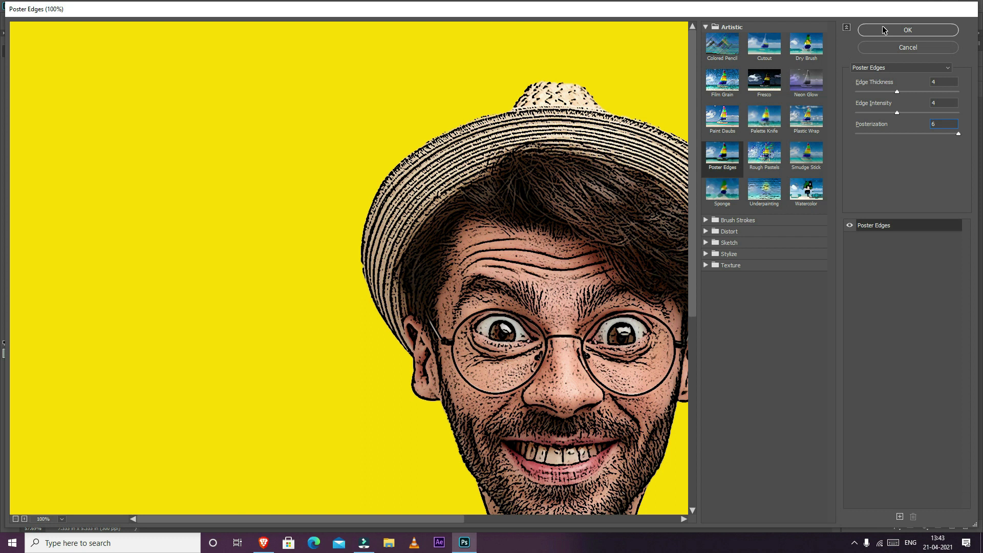
pyautogui.click(884, 30)
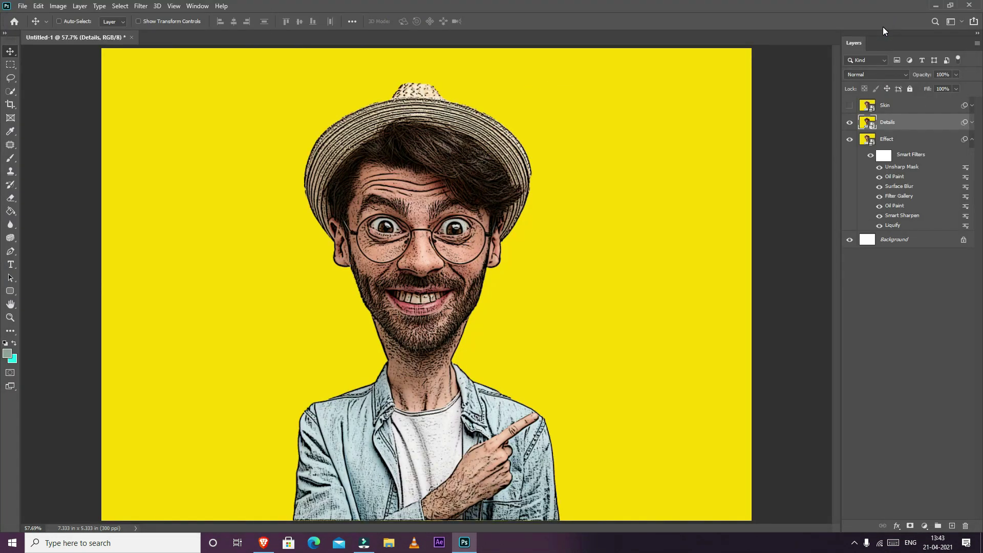
# - Apply Oil Paint to the Details layer with stylization 10, cleanliness 3.0, scale 0.1, bristle detail 0 and lighting off, and set its blend mode to Overlay
pyautogui.click(141, 5)
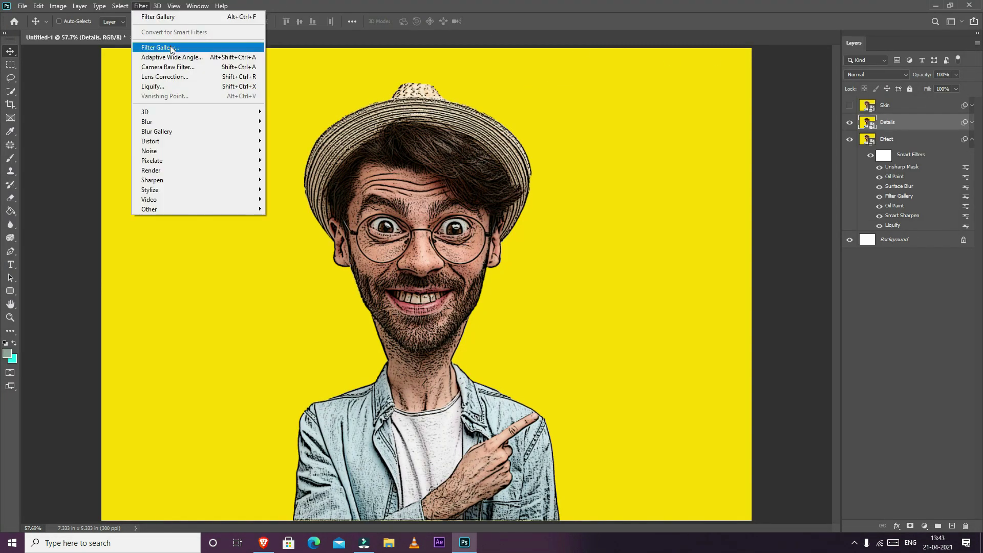
pyautogui.moveTo(180, 190)
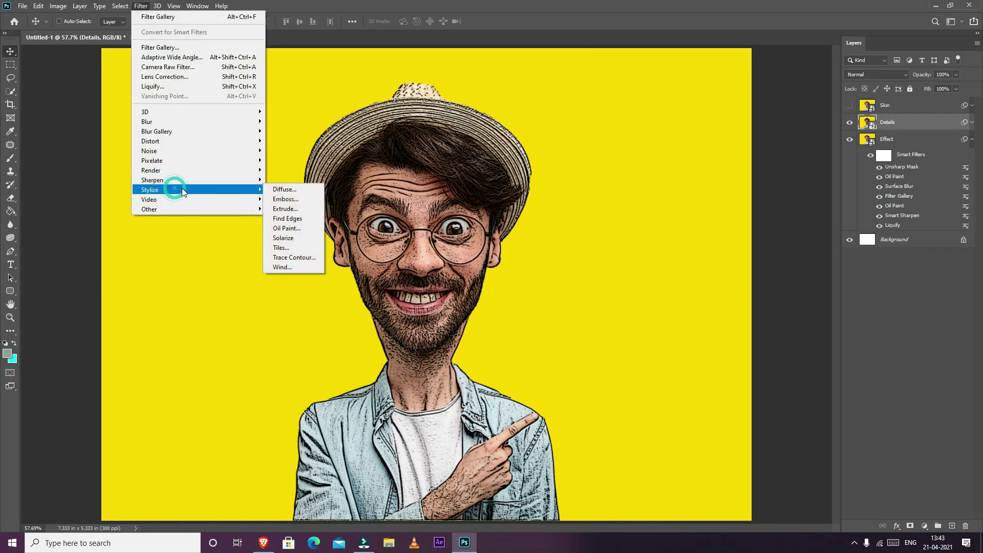
pyautogui.click(286, 228)
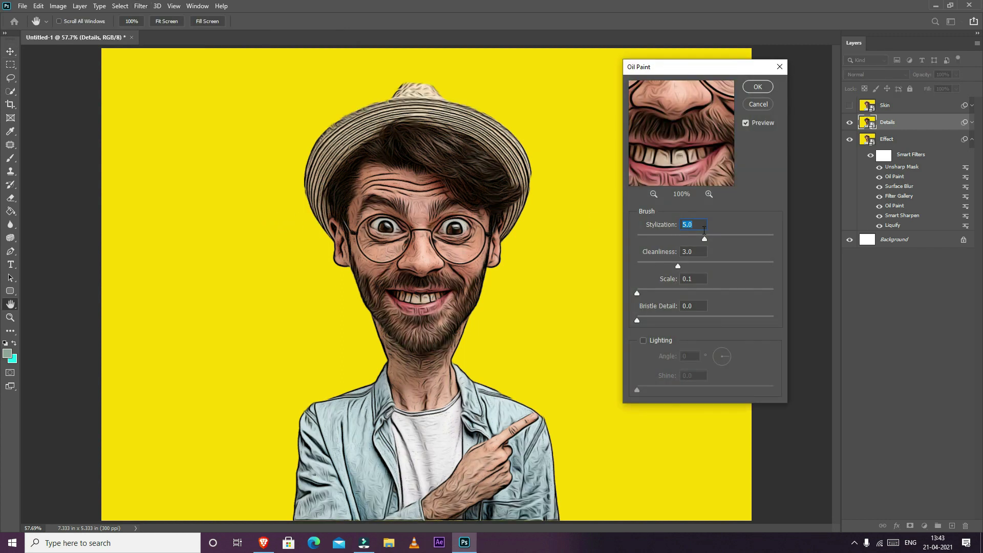
pyautogui.write('10')
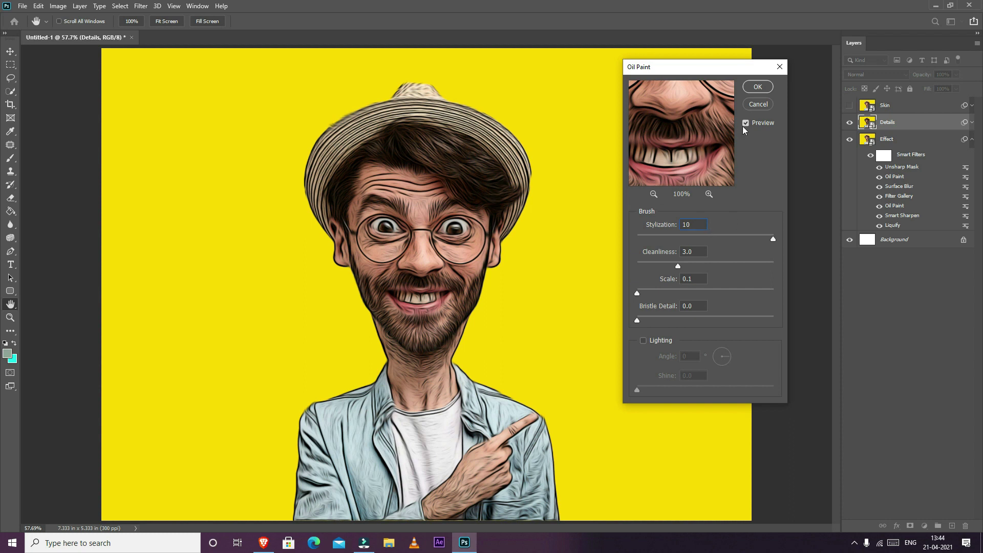
pyautogui.click(758, 87)
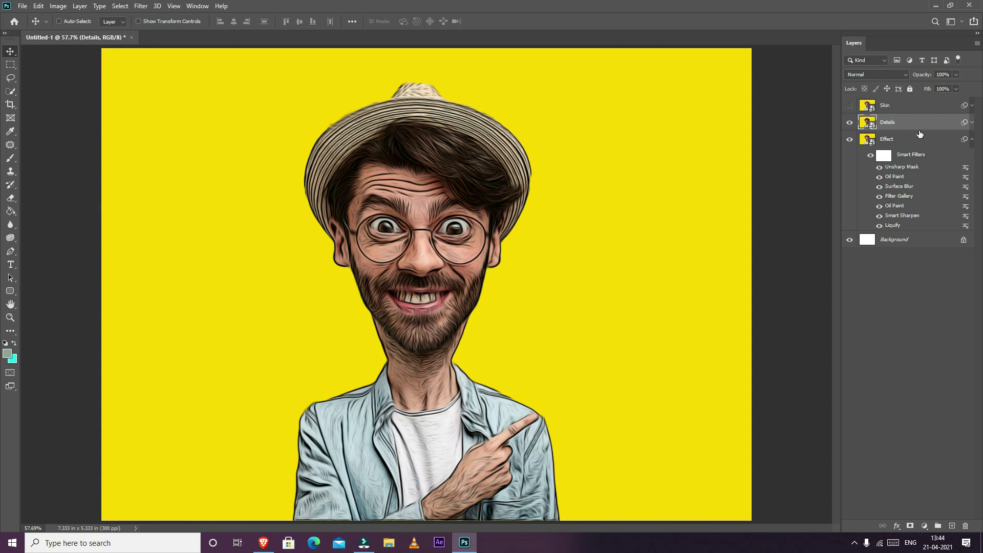
pyautogui.click(899, 74)
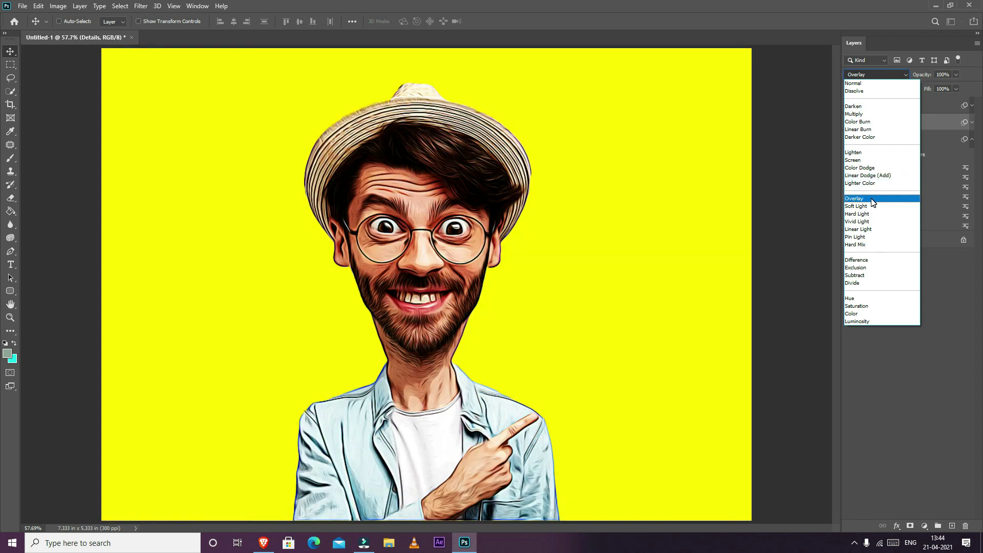
pyautogui.click(871, 200)
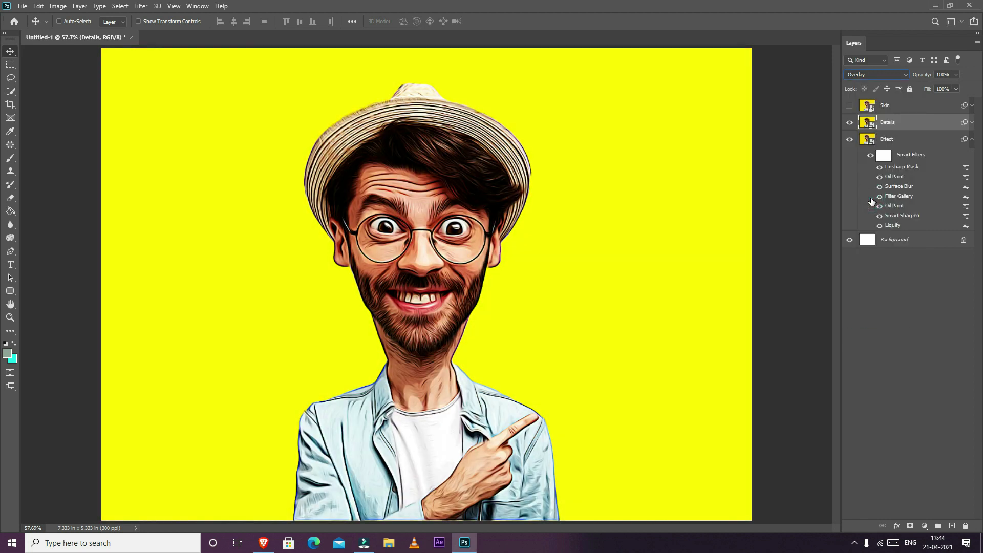
# - Lower the Details layer's opacity to 30% and collapse the Effect layer's smart filter list, keeping Details active
pyautogui.click(955, 74)
pyautogui.moveTo(929, 89); pyautogui.dragTo(920, 91)
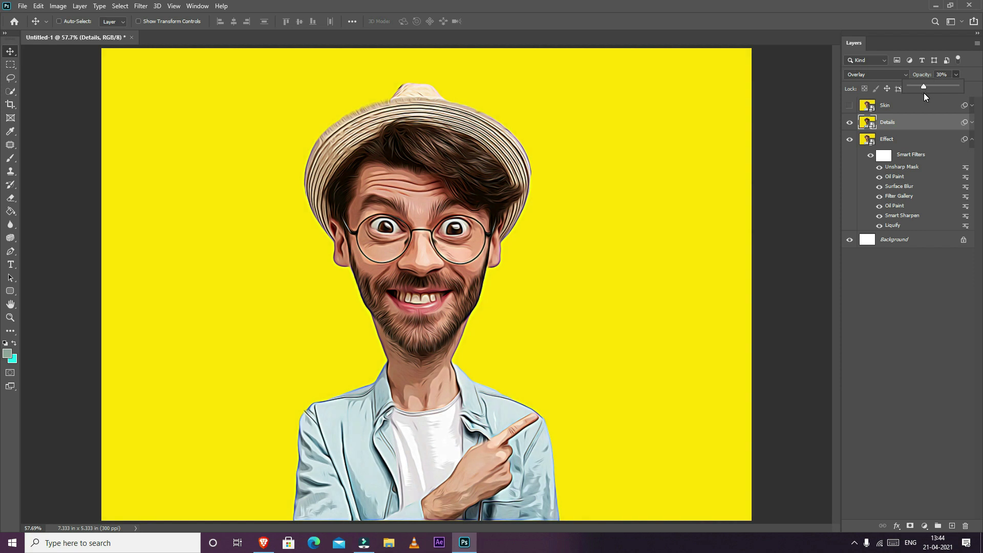
pyautogui.click(892, 281)
pyautogui.click(895, 122)
pyautogui.click(972, 139)
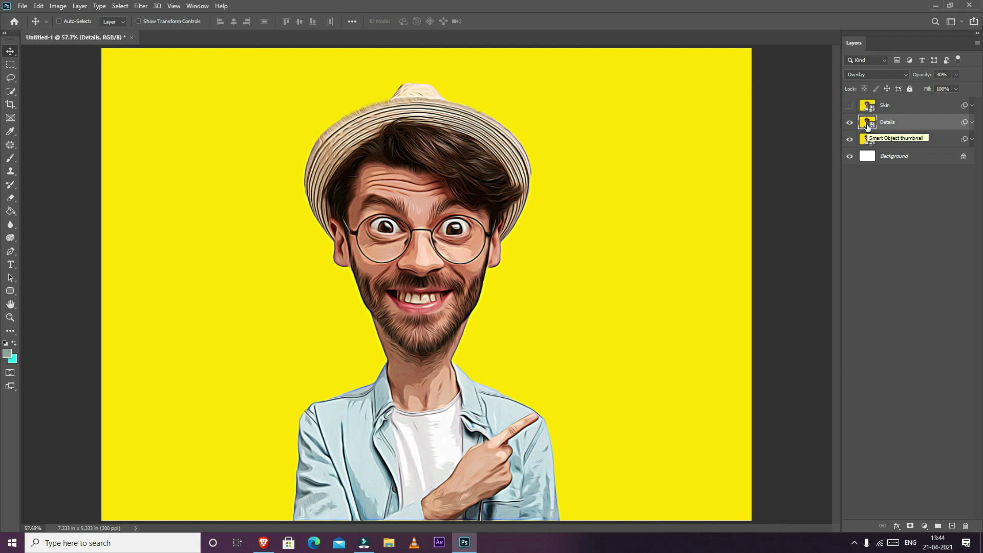
# - Duplicate the Details layer and set the copy's blend mode to Pin Light
pyautogui.hotkey('ctrl', 'j')
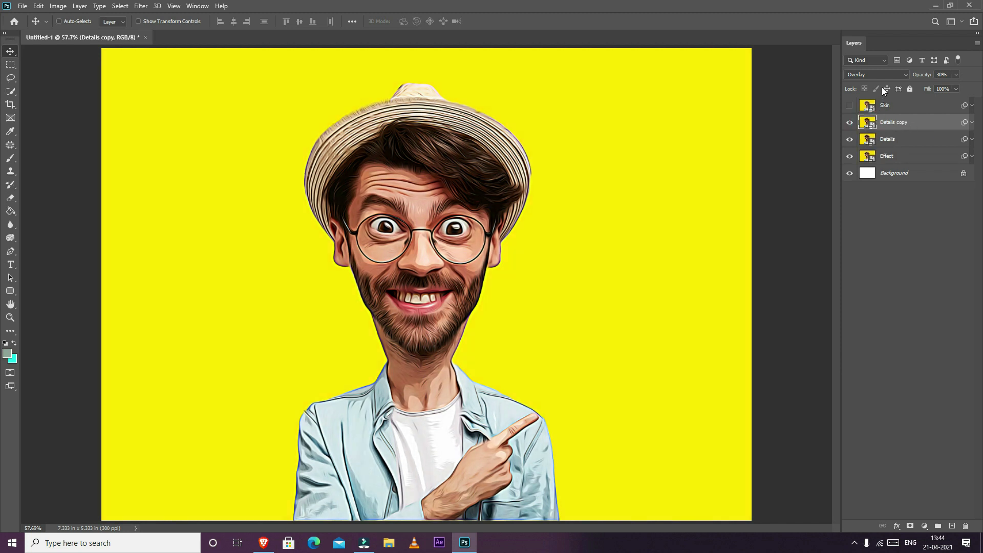
pyautogui.click(896, 76)
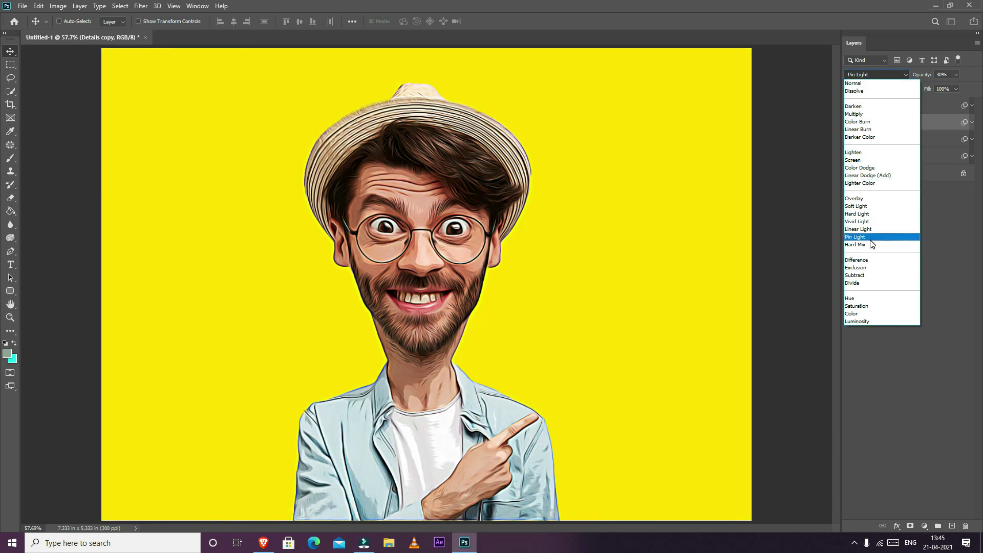
pyautogui.click(871, 238)
# - Edit the Poster Edges smart filter on the Details copy, setting edge thickness to 6 and edge intensity to 7
pyautogui.click(911, 123)
pyautogui.click(972, 123)
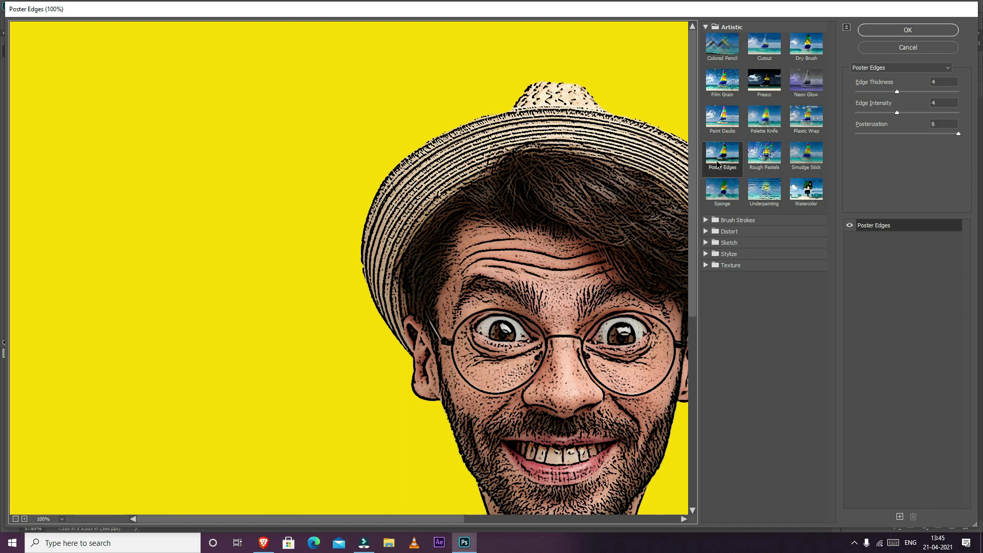
pyautogui.click(942, 82)
pyautogui.write('6')
pyautogui.press('Tab')
pyautogui.write('7')
pyautogui.press('Tab')
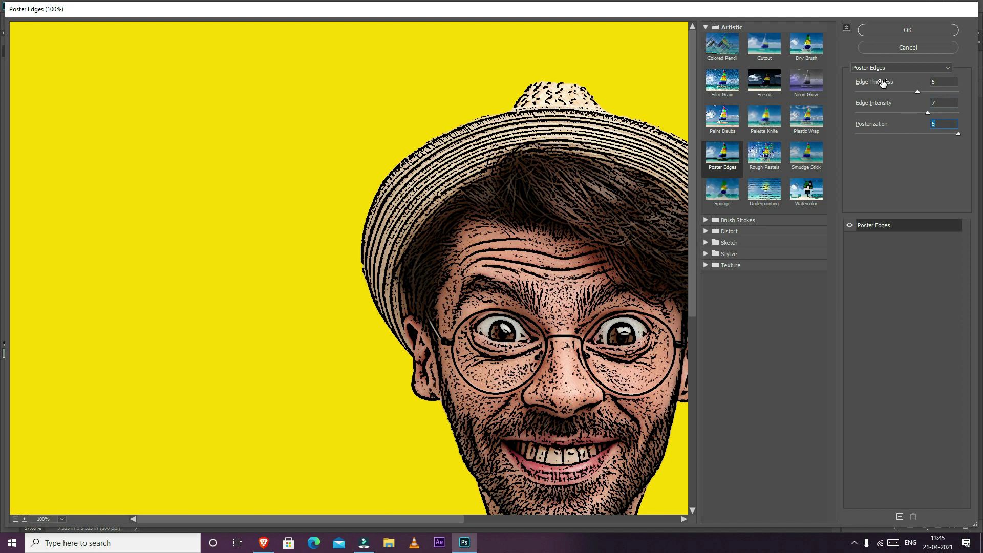
pyautogui.click(904, 30)
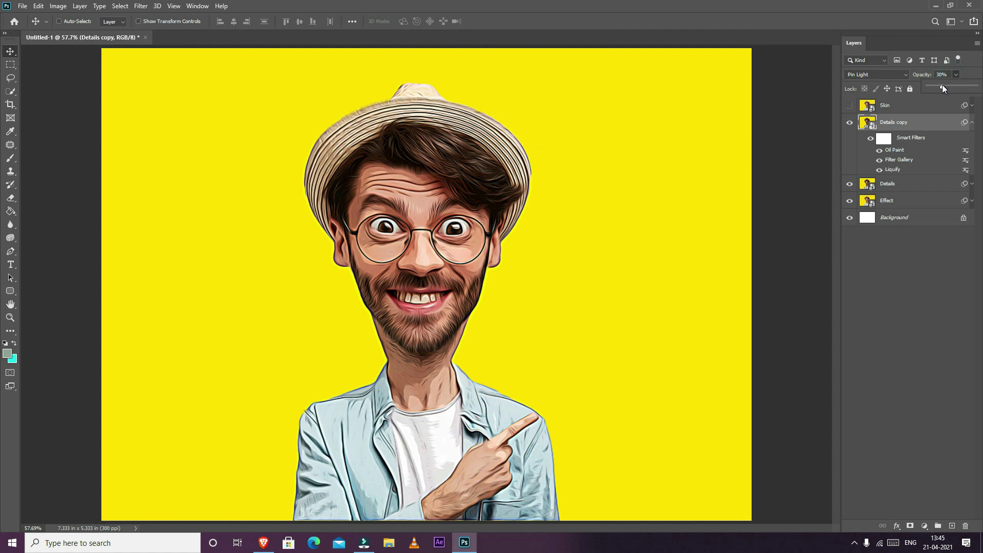
# - Set the Details copy's opacity to 40% and rename the layer Outline
pyautogui.moveTo(942, 87); pyautogui.dragTo(876, 106)
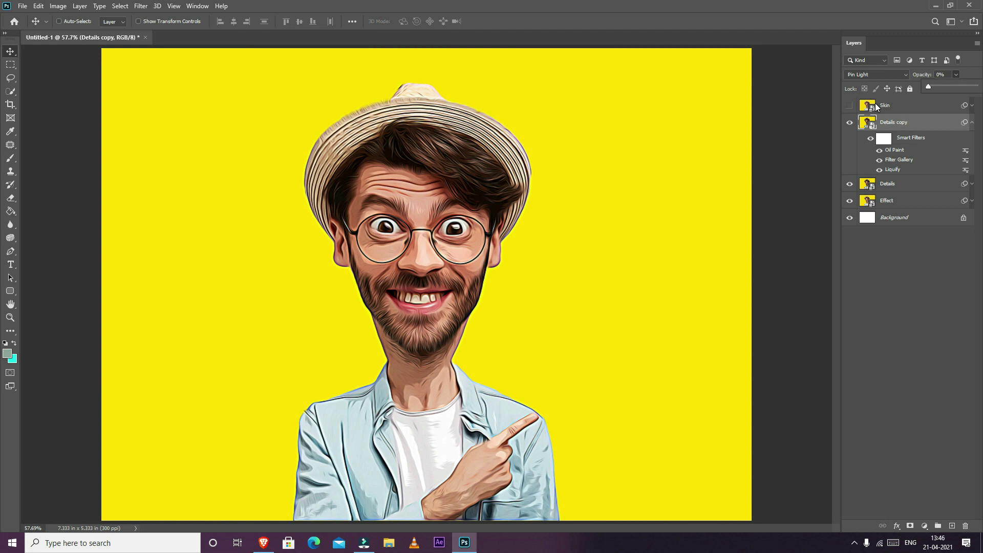
pyautogui.write('40')
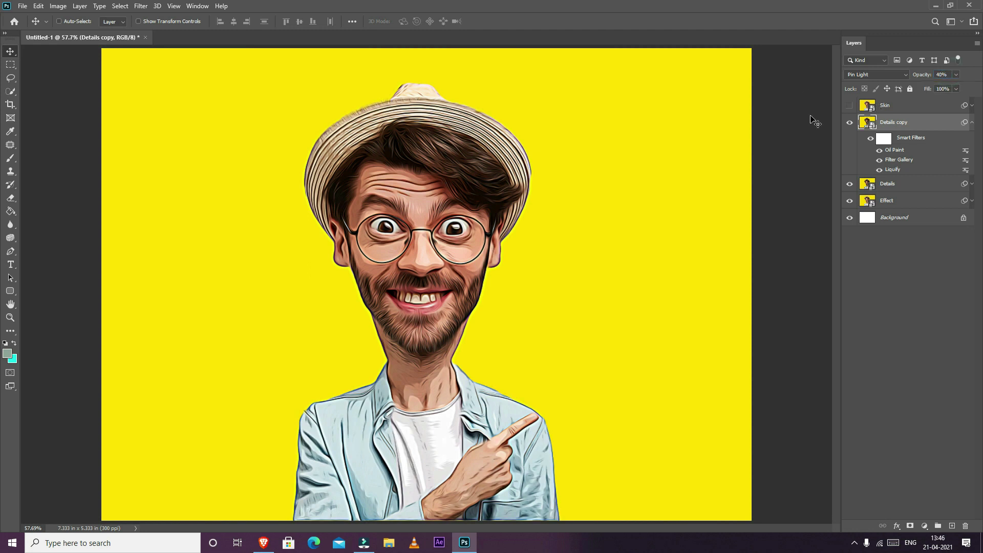
pyautogui.doubleClick(881, 122)
pyautogui.write('Oitline')
pyautogui.press('Return')
# - Show the Skin layer and apply High Pass to it with a 1.5 pixel radius, blended in Overlay mode
pyautogui.click(849, 106)
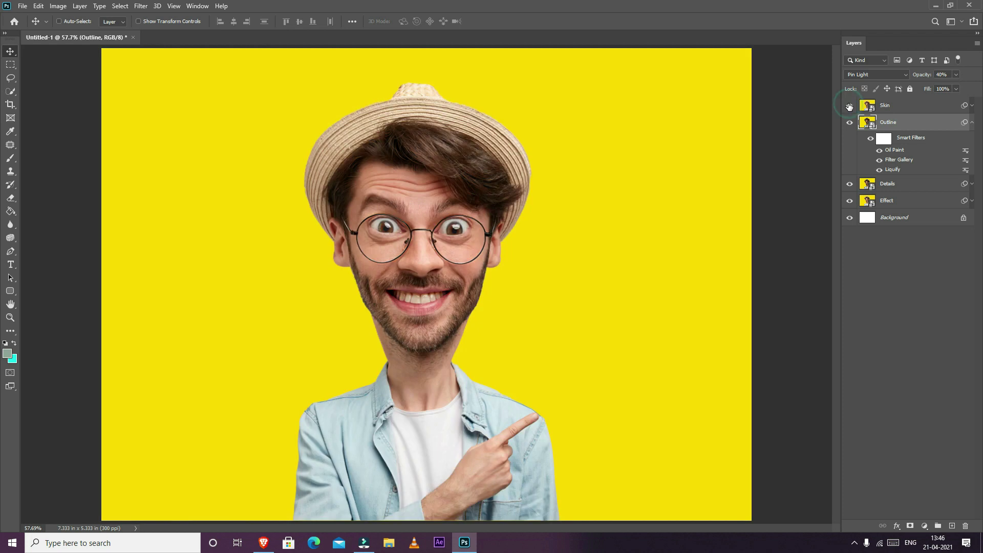
pyautogui.click(891, 106)
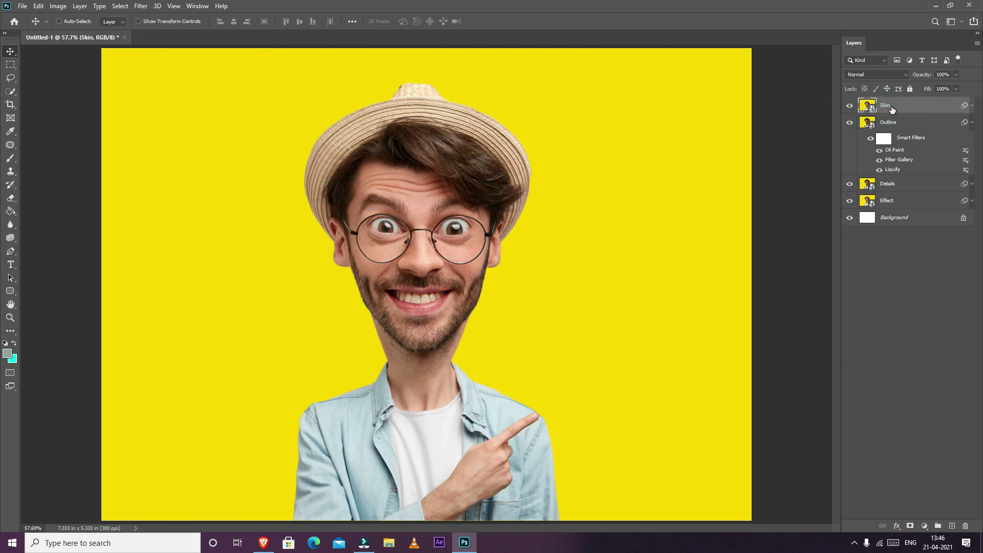
pyautogui.click(141, 6)
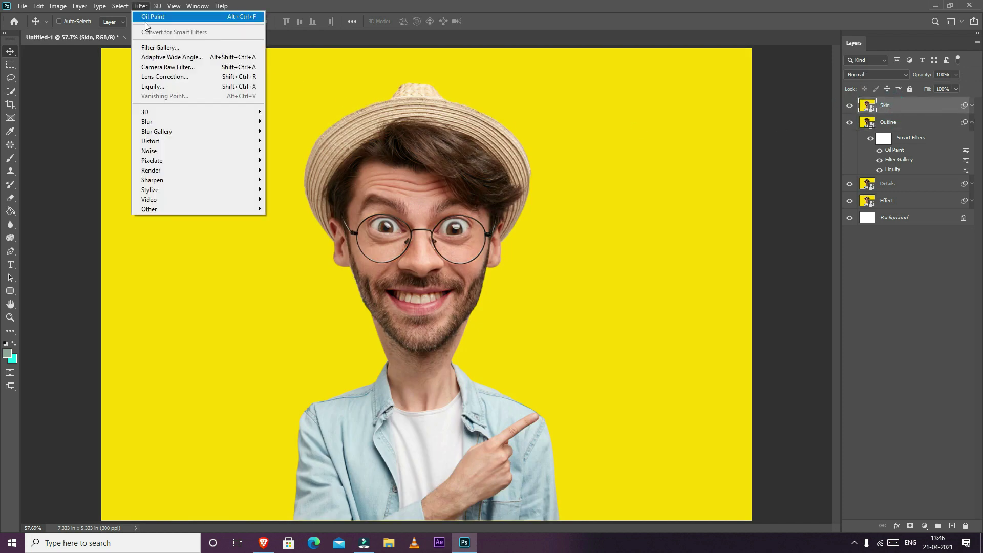
pyautogui.moveTo(152, 209)
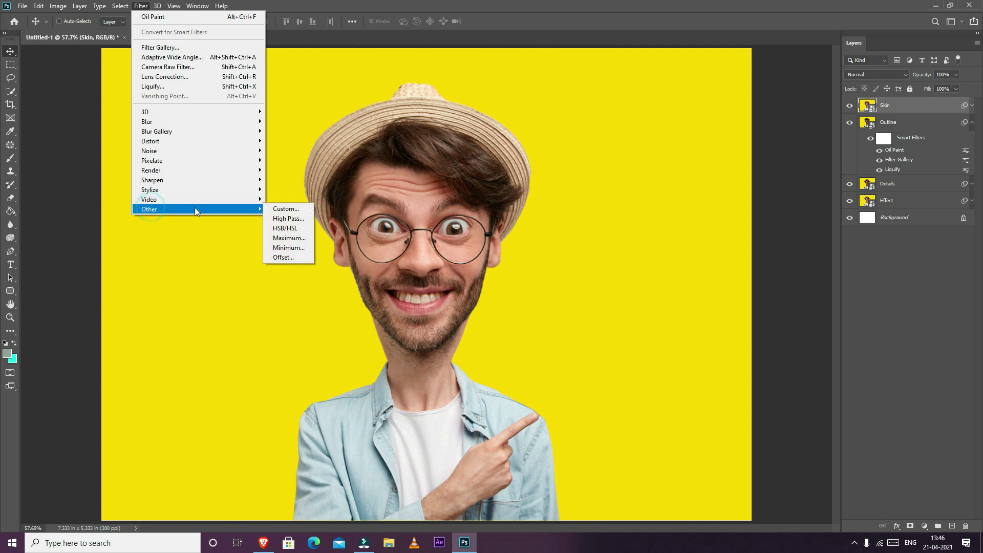
pyautogui.click(287, 218)
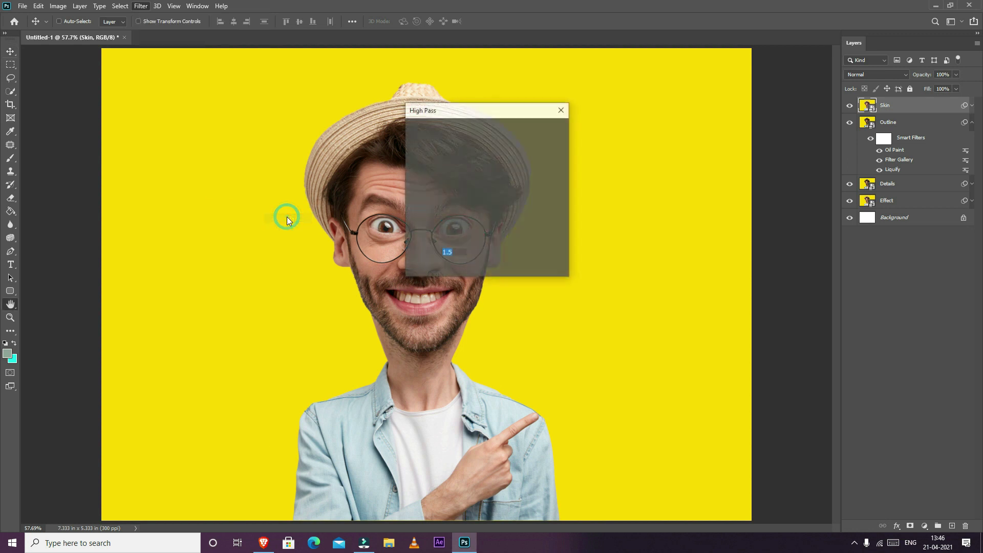
pyautogui.moveTo(450, 118); pyautogui.dragTo(598, 130)
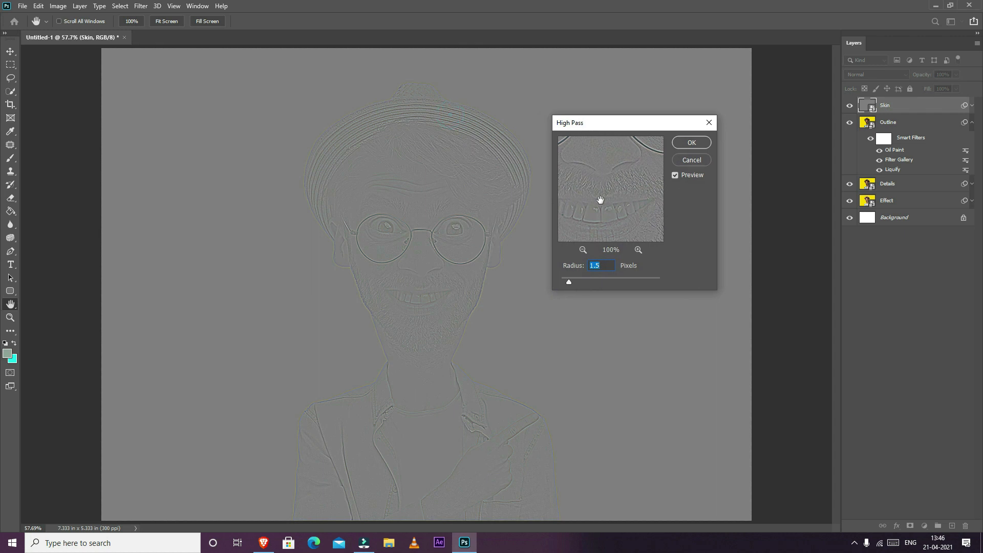
pyautogui.click(692, 143)
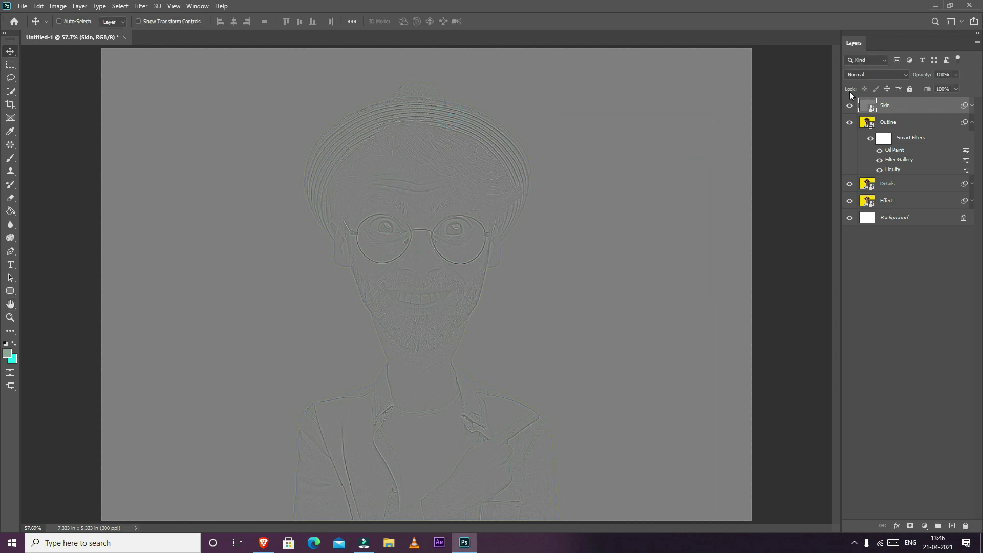
pyautogui.click(877, 74)
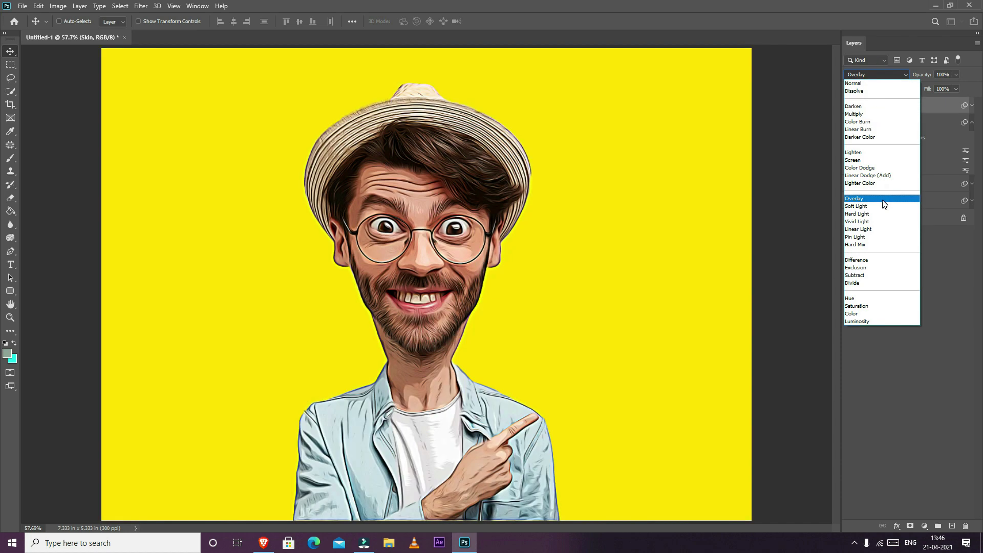
pyautogui.click(883, 199)
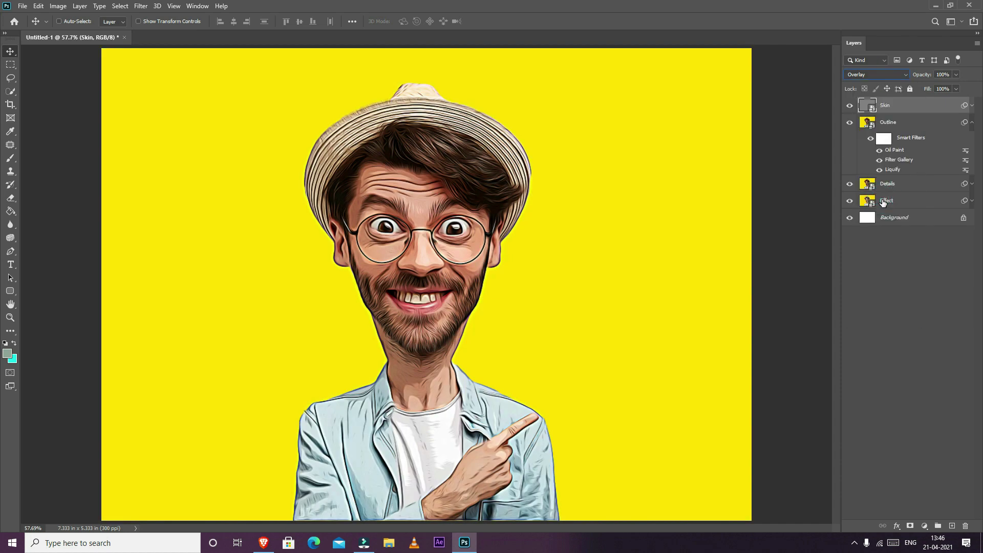
# - Group the Skin, Outline, Details and Effect layers and name the group Cartoon Effect
pyautogui.click(971, 123)
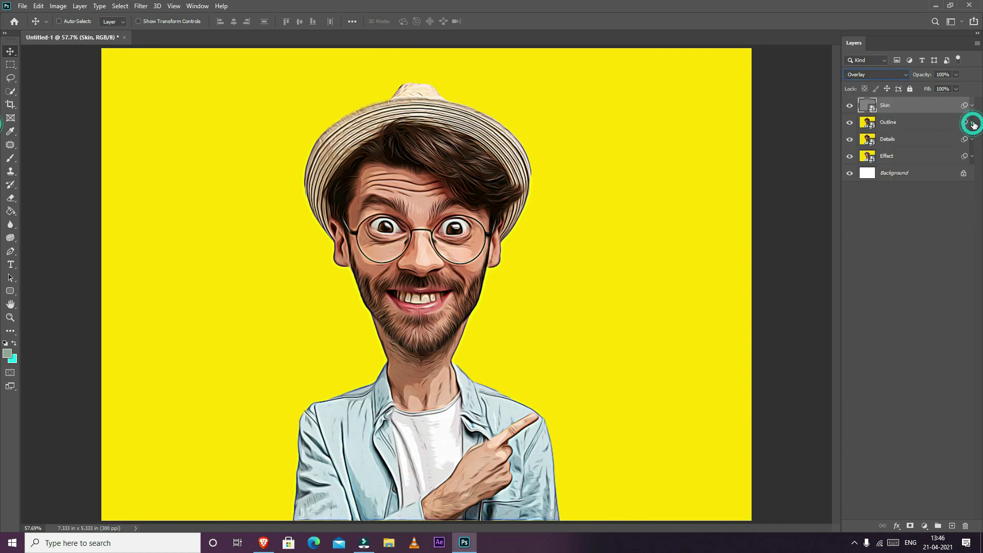
pyautogui.keyDown('shift'); pyautogui.click(902, 160); pyautogui.keyUp('shift')
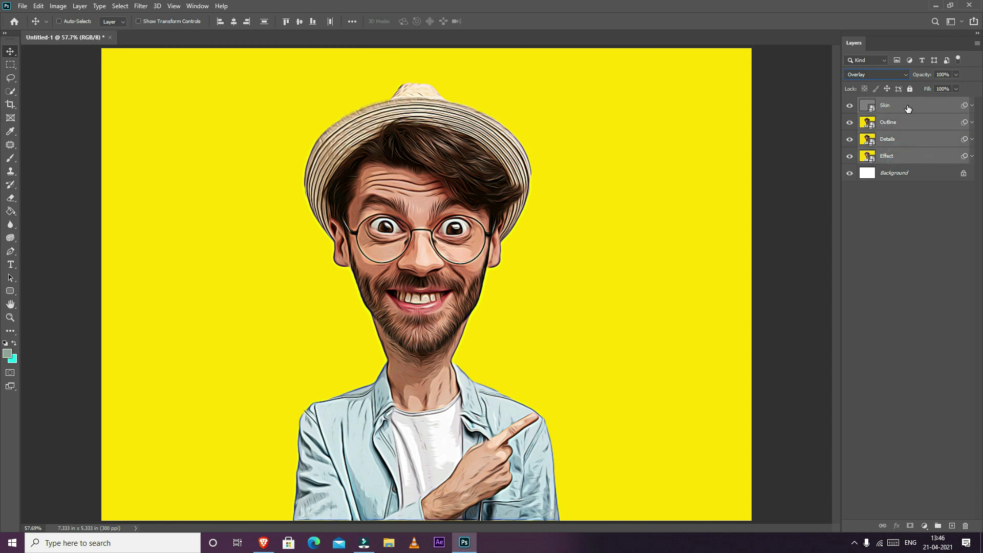
pyautogui.moveTo(908, 109); pyautogui.dragTo(939, 528)
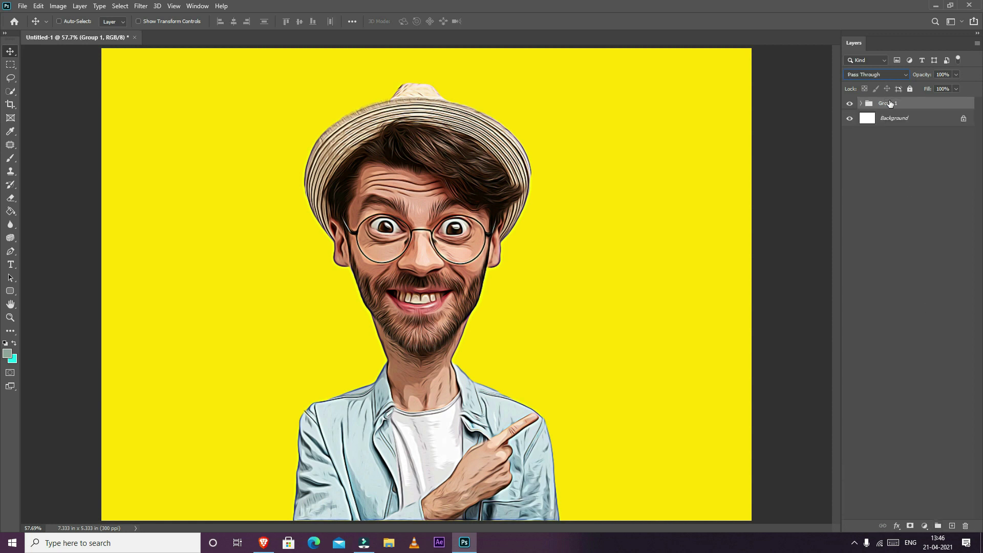
pyautogui.doubleClick(890, 104)
pyautogui.write('Cartoon Effect')
pyautogui.press('Return')
# - Try adjusting the colors with a Hue/Saturation adjustment layer above the Cartoon Effect group
pyautogui.click(924, 525)
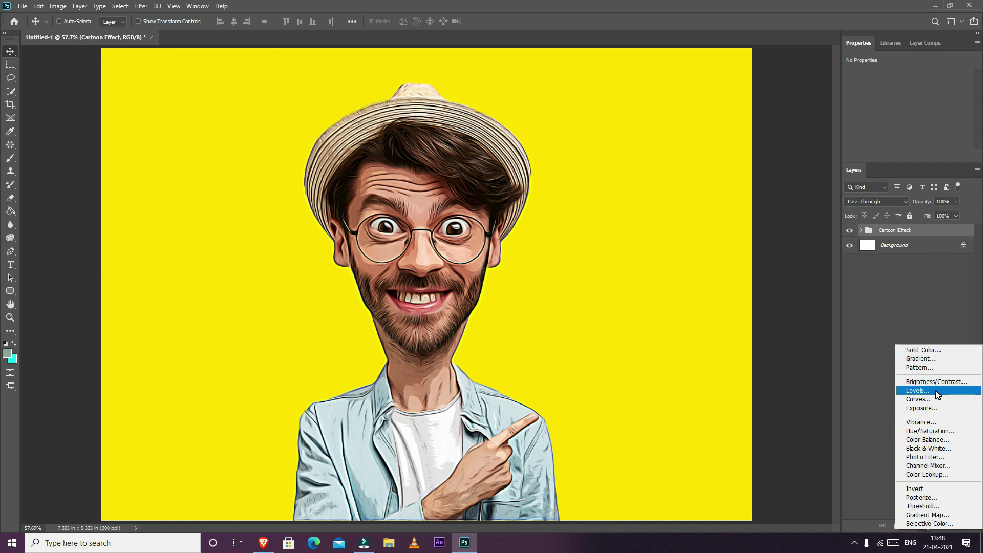
pyautogui.click(939, 431)
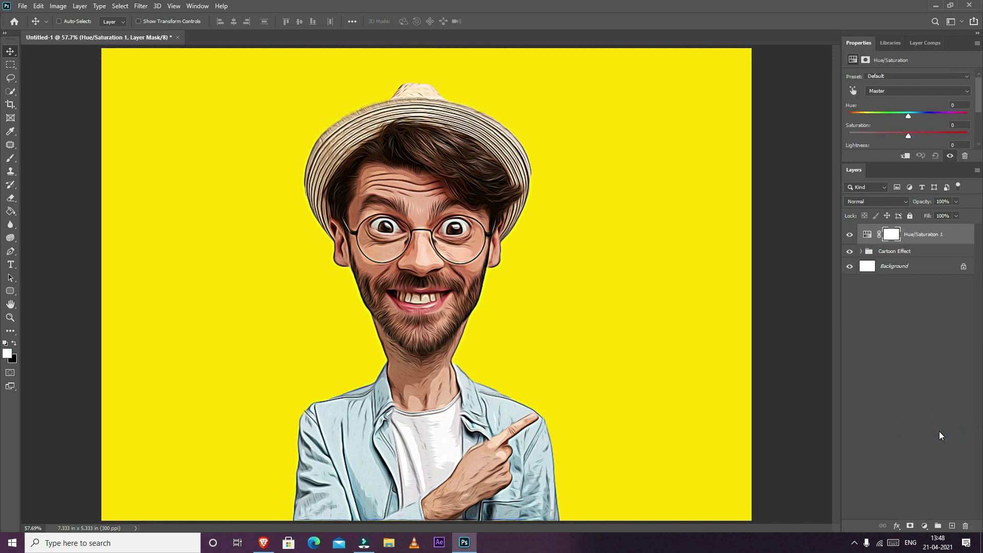
pyautogui.moveTo(908, 116); pyautogui.dragTo(905, 154)
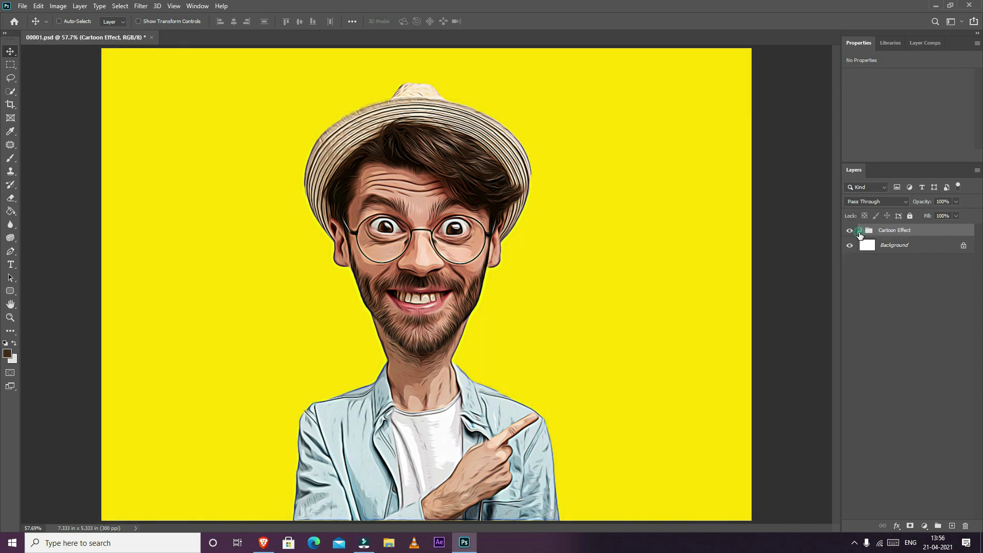
# - Open the contents of the Effect layer's smart object and hide Layer 1 and the original man photo layer
pyautogui.click(860, 231)
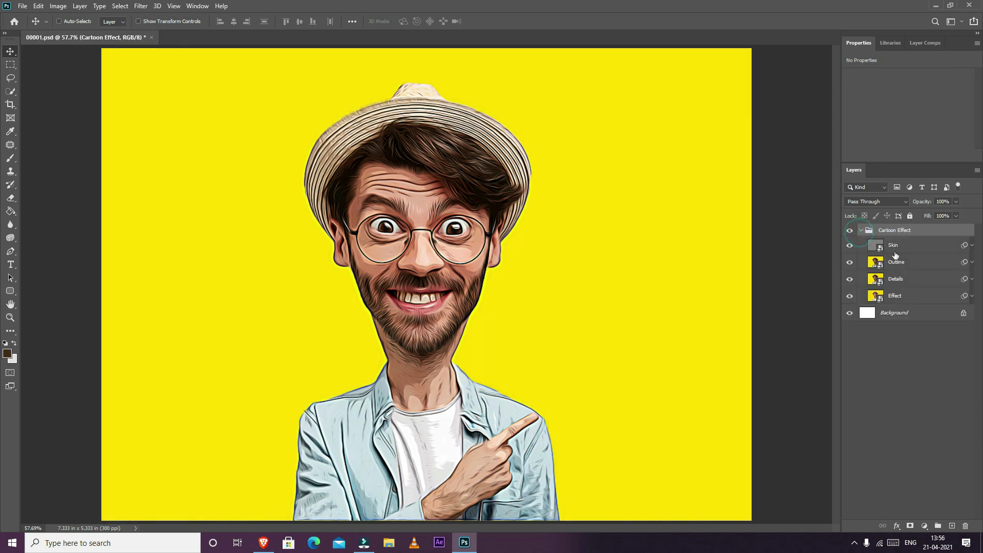
pyautogui.doubleClick(871, 297)
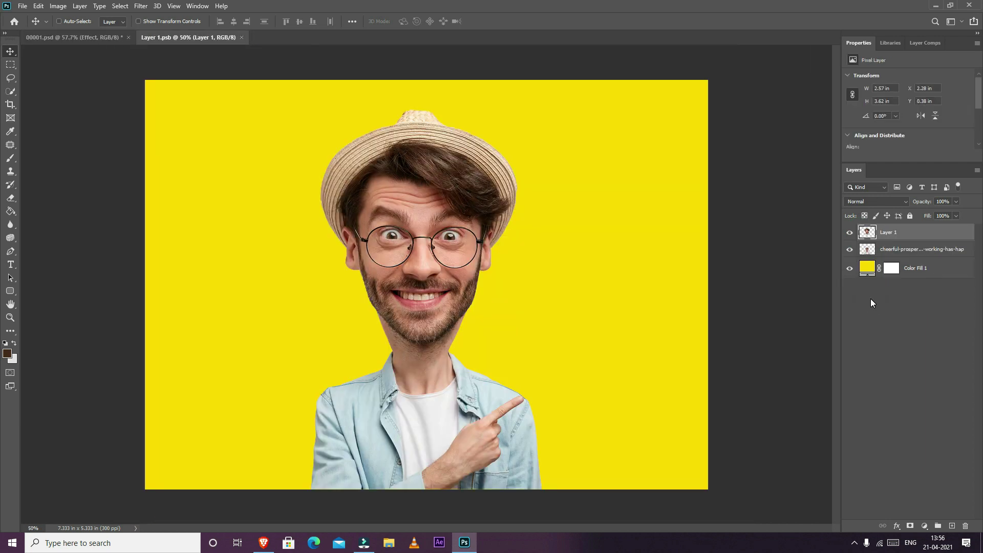
pyautogui.click(850, 233)
pyautogui.click(850, 249)
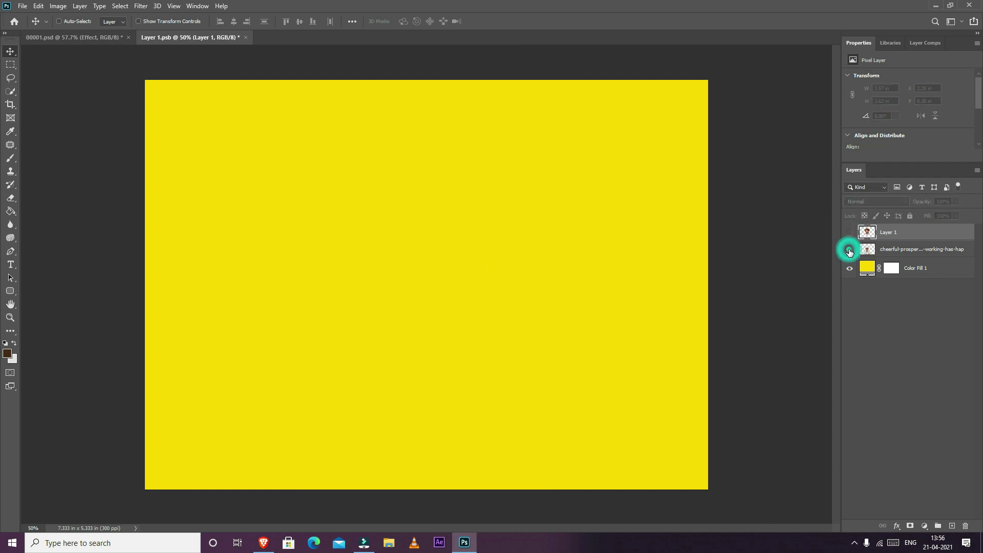
# - Change the Color Fill 1 background layer to a bright turquoise green
pyautogui.doubleClick(870, 270)
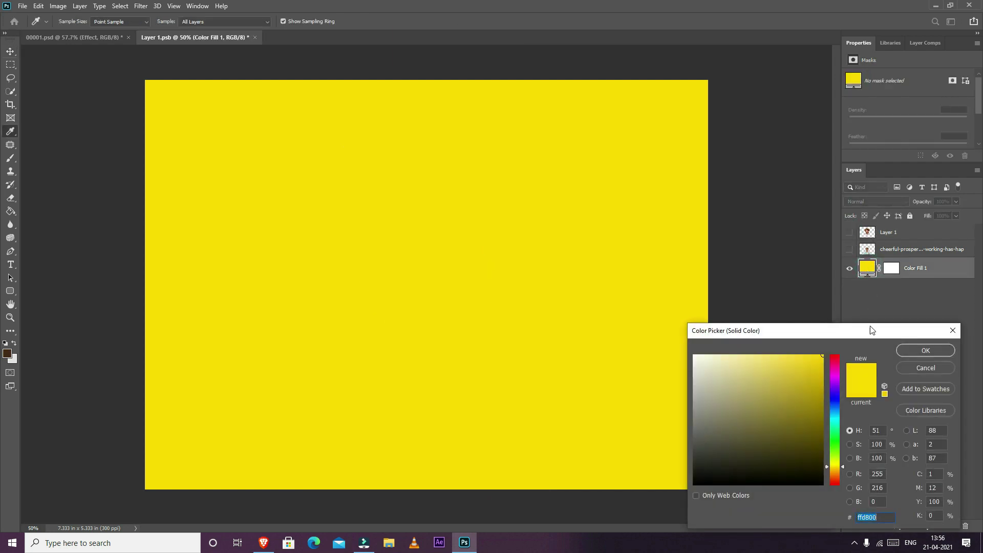
pyautogui.moveTo(839, 374); pyautogui.dragTo(832, 418)
pyautogui.click(925, 350)
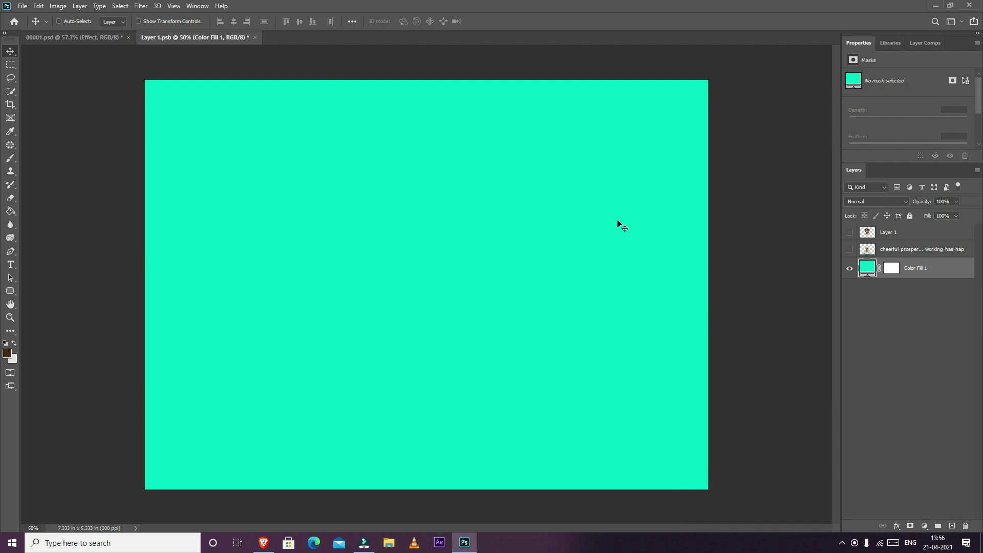
# - Place the joyful-man-with-broad-smile photo as an embedded object above the color fill and commit it at its default size
pyautogui.click(22, 7)
pyautogui.click(59, 209)
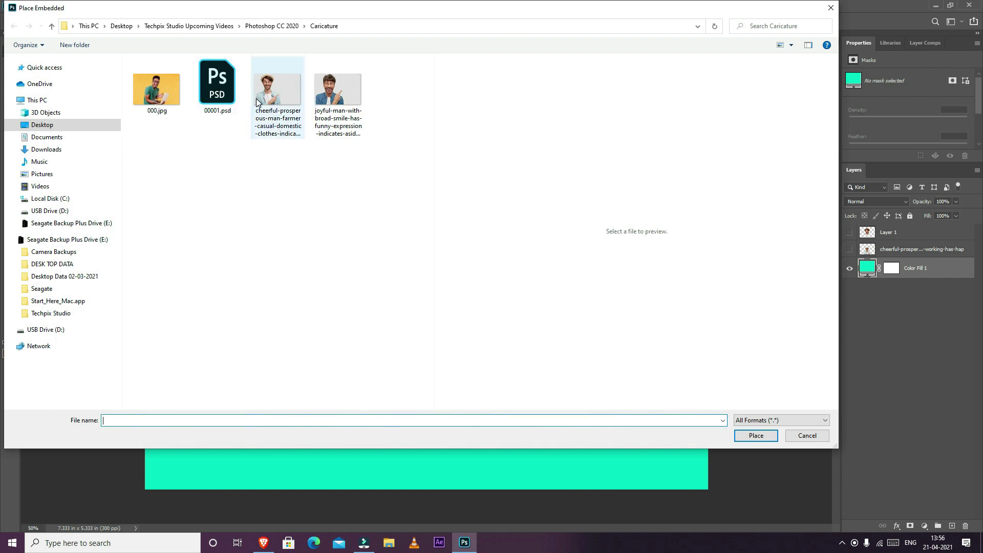
pyautogui.doubleClick(328, 94)
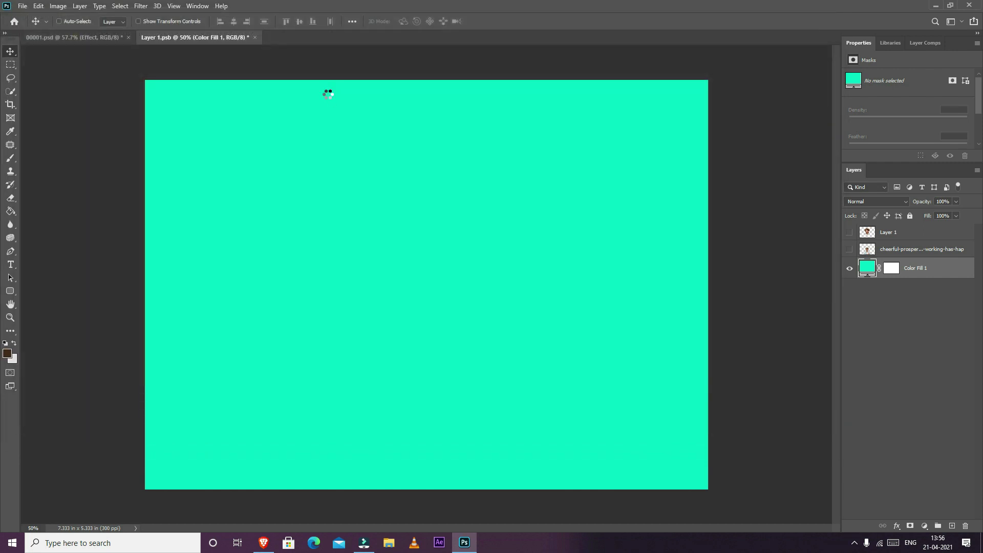
pyautogui.press('Return')
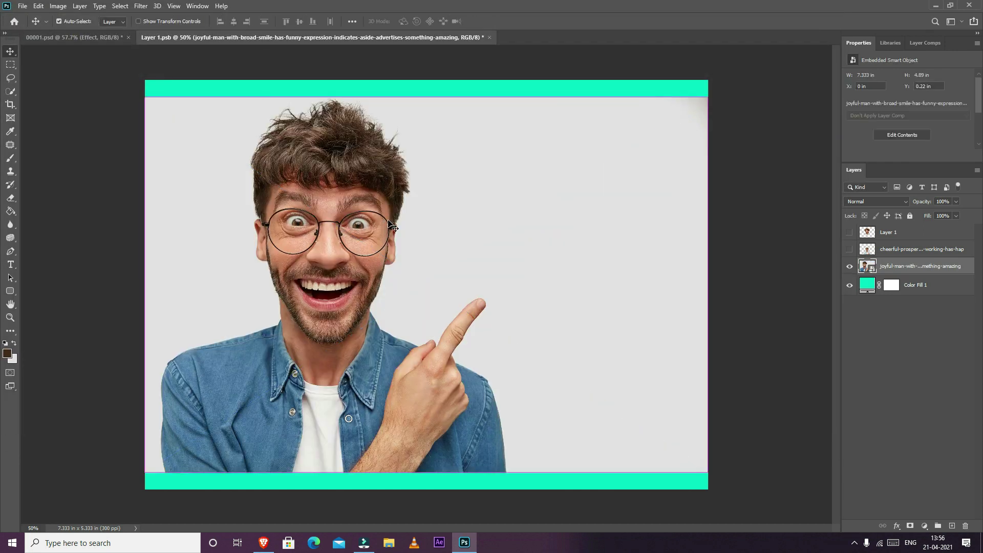
# - Select the man in the placed photo automatically using Select Subject with the Quick Selection Tool
pyautogui.hotkey('ctrl', '+')
pyautogui.click(11, 91)
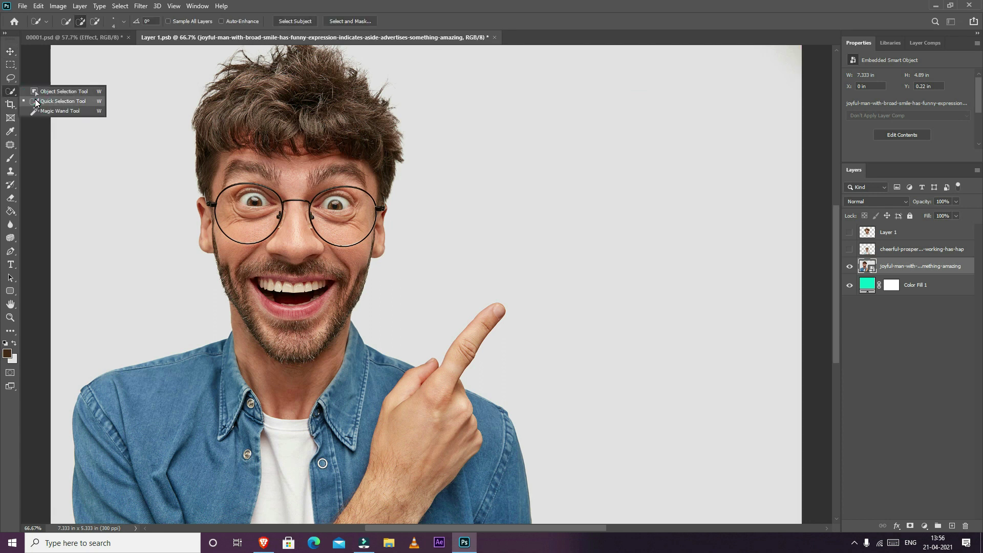
pyautogui.click(36, 102)
pyautogui.click(293, 21)
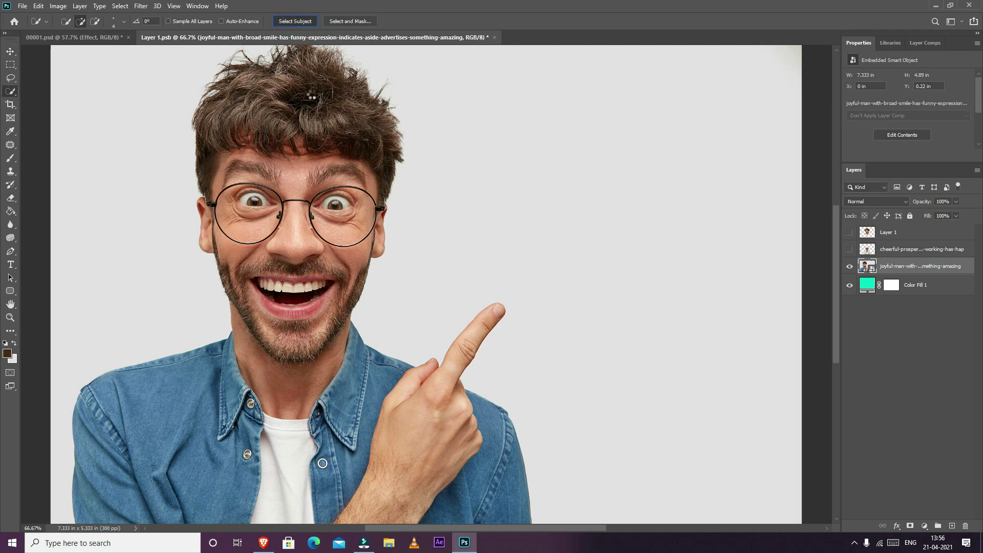
pyautogui.click(10, 92)
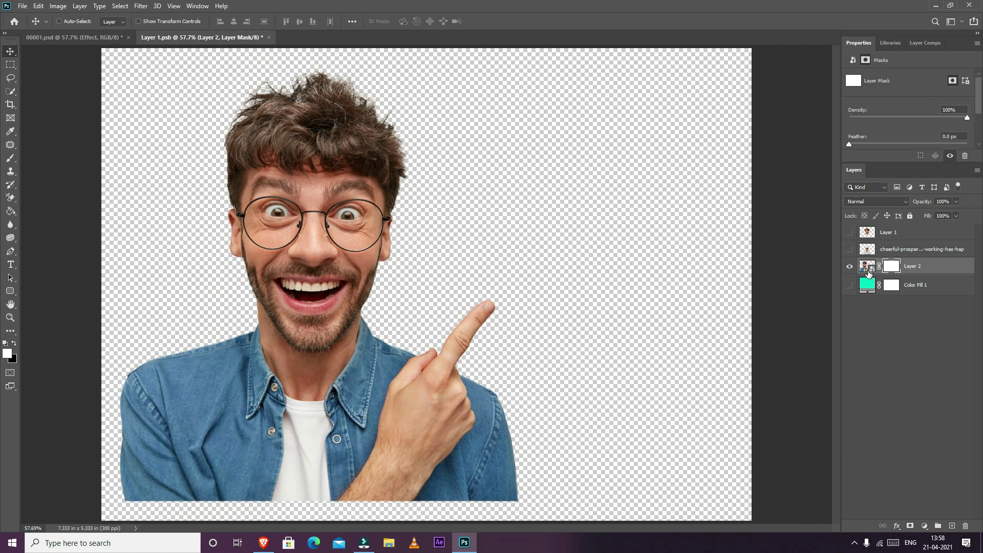
# - Outline the man's head and neck on Layer 2 with the Lasso Tool and copy the selection to a new layer
pyautogui.click(867, 267)
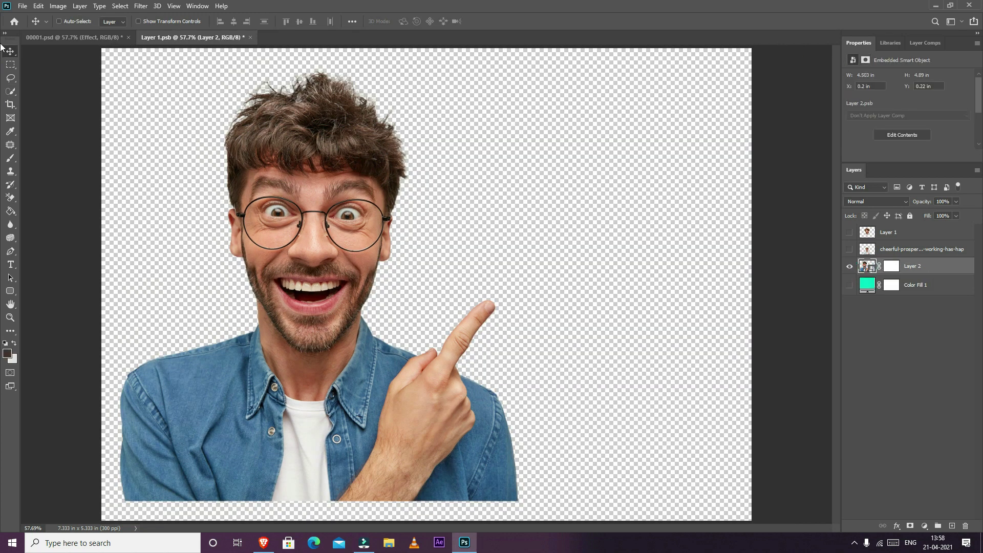
pyautogui.click(13, 92)
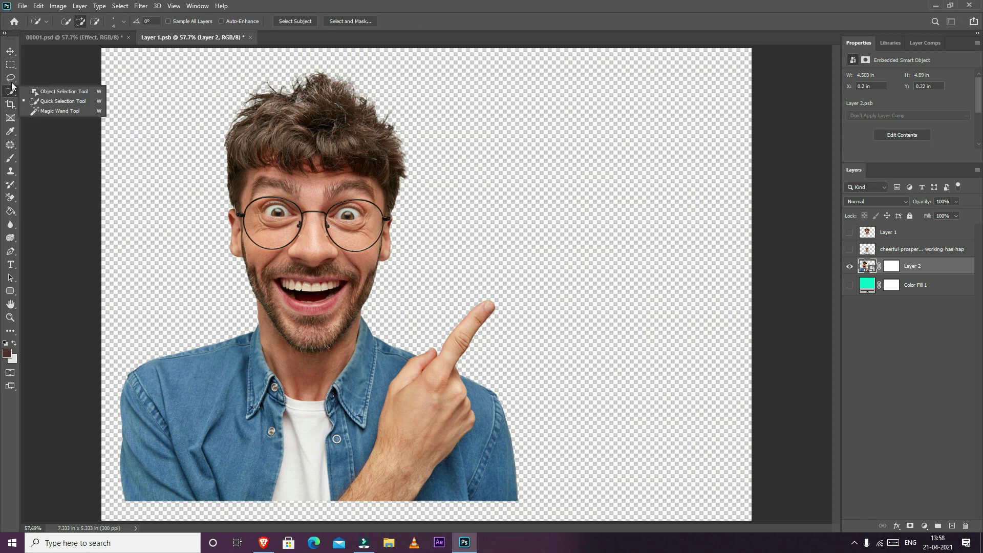
pyautogui.click(11, 78)
pyautogui.moveTo(194, 126)
pyautogui.mouseDown()
pyautogui.moveTo(271, 60)
pyautogui.moveTo(422, 244)
pyautogui.mouseUp()
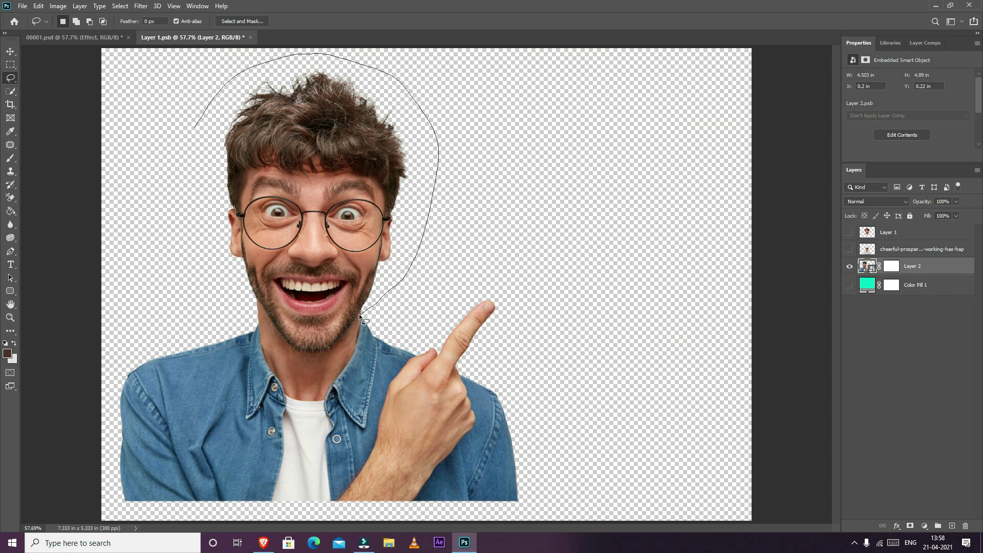
pyautogui.moveTo(356, 332)
pyautogui.mouseDown()
pyautogui.moveTo(332, 388)
pyautogui.moveTo(298, 398)
pyautogui.moveTo(280, 383)
pyautogui.moveTo(202, 143)
pyautogui.mouseUp()
pyautogui.hotkey('ctrl', 'j')
pyautogui.press('v')
pyautogui.moveTo(307, 264); pyautogui.dragTo(551, 264)
pyautogui.hotkey('ctrl', 'z')
# - Open Liquify on the copied head layer and push the neck edges inward below the jaw
pyautogui.click(140, 6)
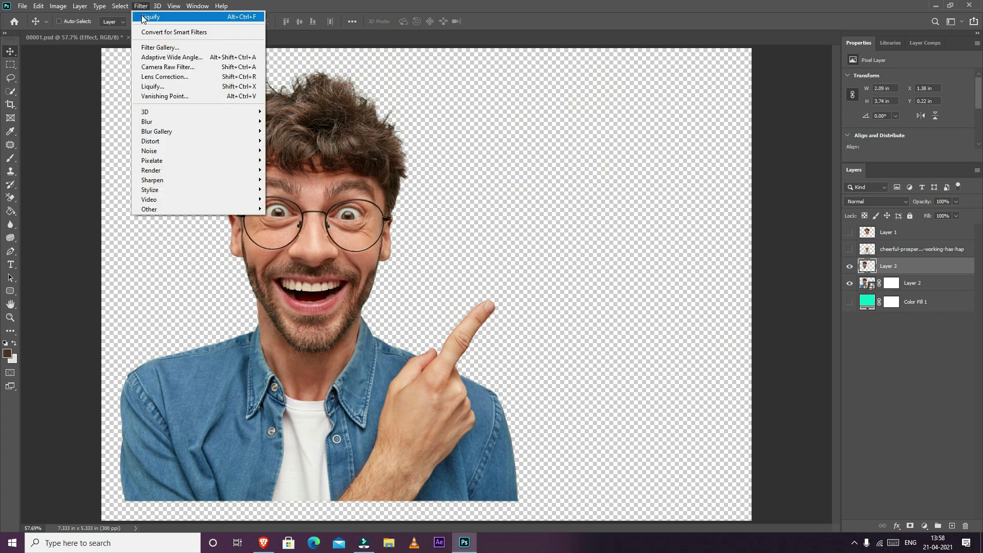
pyautogui.click(148, 86)
pyautogui.keyDown('ctrl'); pyautogui.click(332, 301); pyautogui.keyUp('ctrl')
pyautogui.moveTo(407, 240)
pyautogui.mouseDown()
pyautogui.moveTo(438, 307)
pyautogui.moveTo(435, 340)
pyautogui.moveTo(461, 374)
pyautogui.mouseUp()
pyautogui.moveTo(629, 264)
pyautogui.mouseDown()
pyautogui.moveTo(606, 323)
pyautogui.moveTo(571, 360)
pyautogui.moveTo(622, 262)
pyautogui.mouseUp()
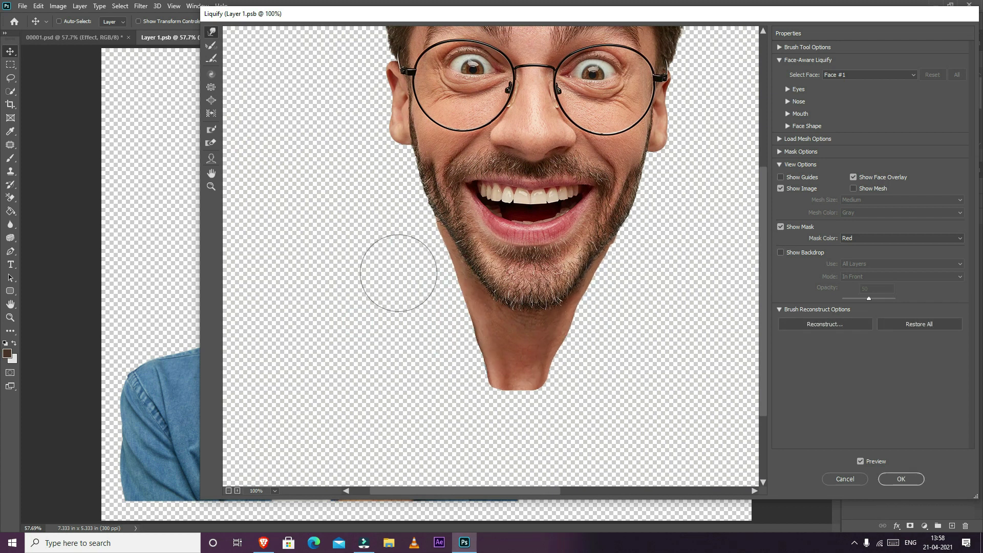
# - Refine both sides of the neck with Forward Warp, adjusting the brush size for each edge
pyautogui.press('[')
pyautogui.press('[')
pyautogui.press('[')
pyautogui.press('[')
pyautogui.press('[')
pyautogui.moveTo(421, 242)
pyautogui.mouseDown()
pyautogui.moveTo(424, 226)
pyautogui.moveTo(481, 388)
pyautogui.mouseUp()
pyautogui.press(']')
pyautogui.press(']')
pyautogui.press(']')
pyautogui.moveTo(577, 356); pyautogui.dragTo(607, 296)
# - Smooth the edge between the beard and neck using a much smaller warp brush, and apply the Liquify changes
pyautogui.press('[')
pyautogui.press('[')
pyautogui.press('[')
pyautogui.press('[')
pyautogui.press('[')
pyautogui.press('[')
pyautogui.press('[')
pyautogui.press('[')
pyautogui.press('[')
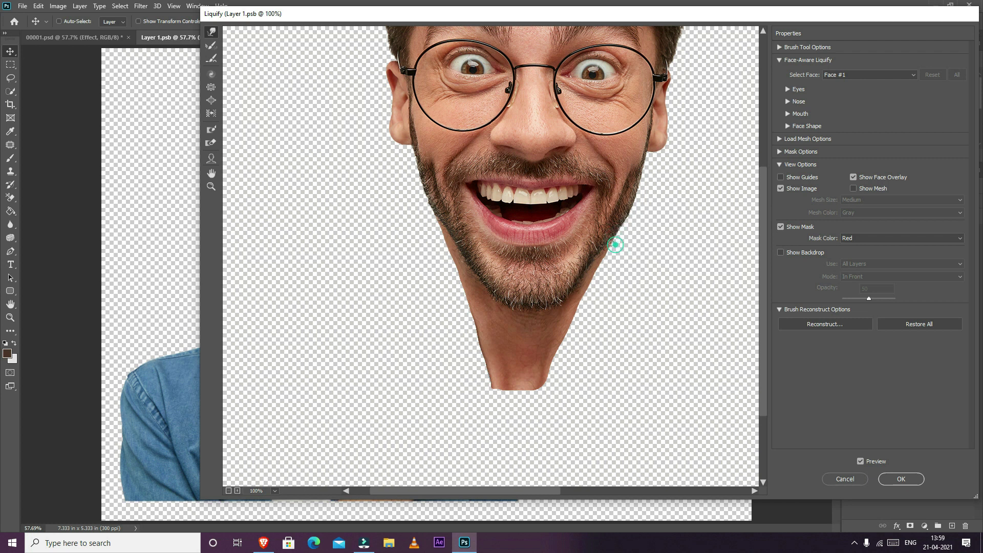
pyautogui.hotkey('ctrl', '=')
pyautogui.hotkey('ctrl', '=')
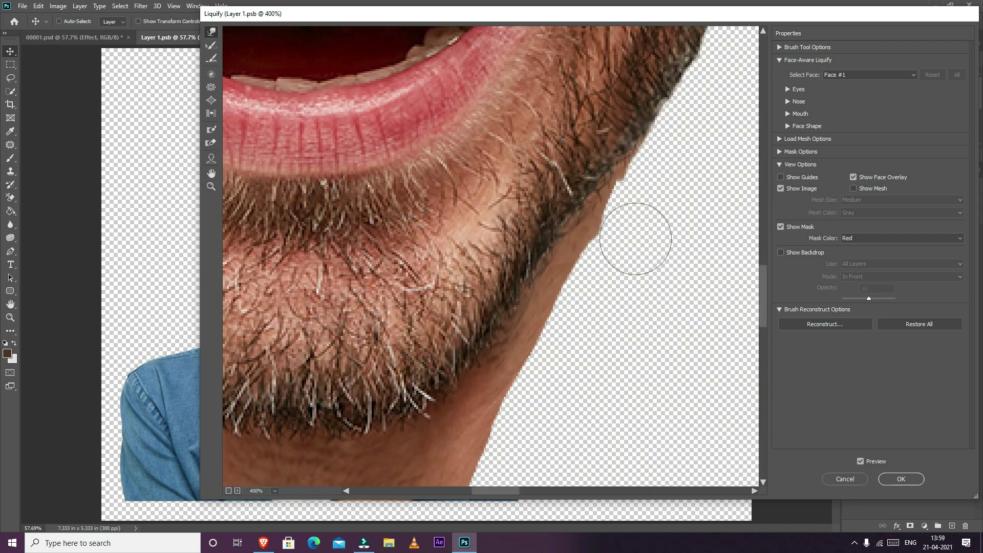
pyautogui.hotkey('ctrl', '-')
pyautogui.hotkey('ctrl', '-')
pyautogui.hotkey('ctrl', '-')
pyautogui.hotkey('ctrl', '-')
pyautogui.hotkey('ctrl', '-')
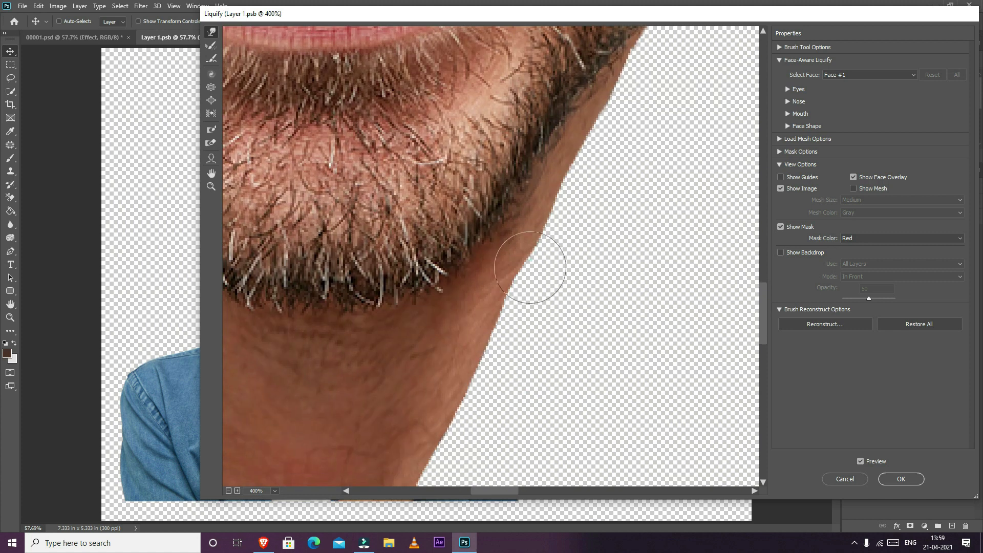
pyautogui.click(894, 478)
# - Scale down the body on Layer 2 and place it centered along the canvas's lower edge
pyautogui.rightClick(277, 276)
pyautogui.click(621, 266)
pyautogui.hotkey('ctrl', '-')
pyautogui.keyDown('ctrl'); pyautogui.click(433, 448); pyautogui.keyUp('ctrl')
pyautogui.hotkey('ctrl', 't')
pyautogui.moveTo(160, 96); pyautogui.dragTo(230, 169)
pyautogui.moveTo(380, 318); pyautogui.dragTo(480, 406)
pyautogui.moveTo(543, 253); pyautogui.dragTo(563, 204)
pyautogui.press('Return')
# - Move the head onto the body and enlarge it to about 2.55 × 4.58 in with the neck in the collar
pyautogui.moveTo(286, 266); pyautogui.dragTo(400, 290)
pyautogui.hotkey('ctrl', 't')
pyautogui.moveTo(526, 121); pyautogui.dragTo(589, 101)
pyautogui.moveTo(492, 230); pyautogui.dragTo(489, 232)
pyautogui.moveTo(546, 452); pyautogui.dragTo(540, 442)
pyautogui.press('Return')
pyautogui.moveTo(434, 409); pyautogui.dragTo(427, 399)
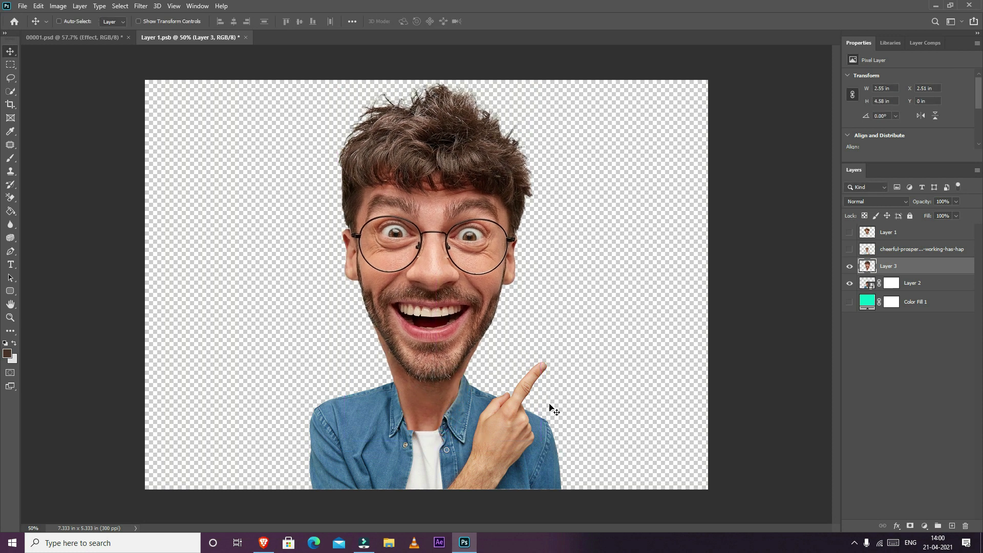
# - Fine-tune the head's size to about 2.51 × 4.5 in with Free Transform
pyautogui.hotkey('ctrl', 't')
pyautogui.hotkey('ctrl', '+')
pyautogui.moveTo(563, 457); pyautogui.dragTo(564, 453)
pyautogui.press('Return')
# - Erase the part of the neck overlapping the shirt collar on Layer 3 with a 90 px Eraser brush
pyautogui.press('e')
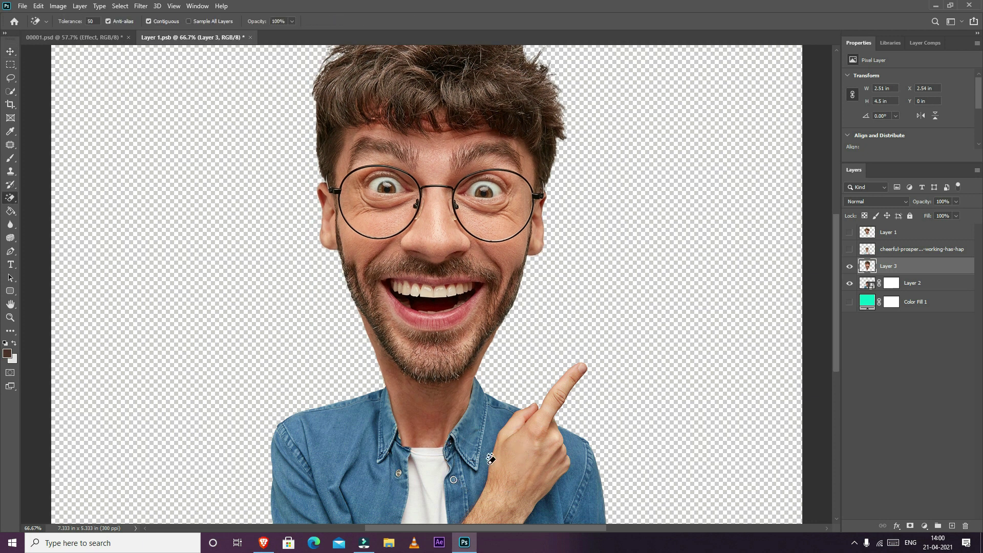
pyautogui.press('[')
pyautogui.press('[')
pyautogui.press('[')
pyautogui.press('[')
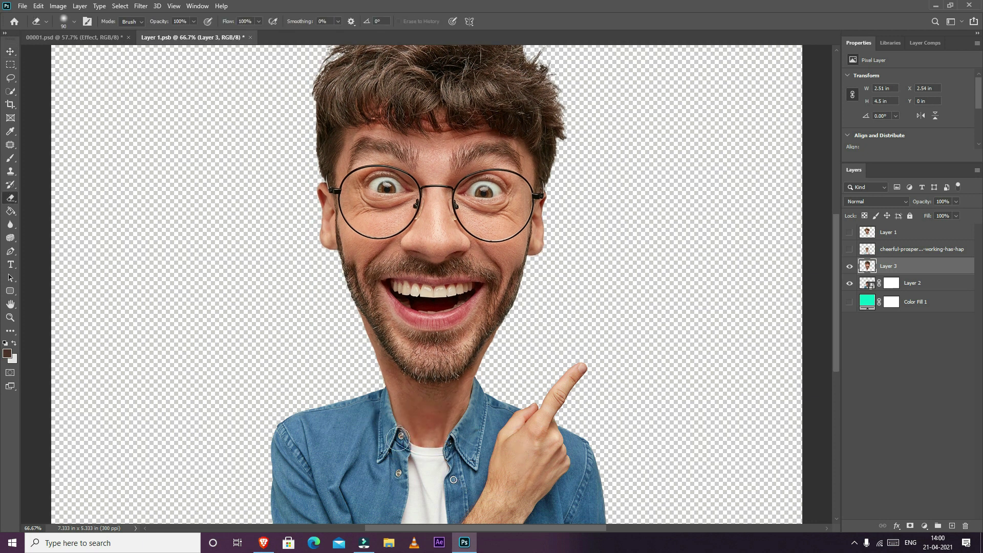
# - Show the Color Fill 1 layer and change its color to a strong red
pyautogui.hotkey('ctrl', '-')
pyautogui.hotkey('ctrl', '-')
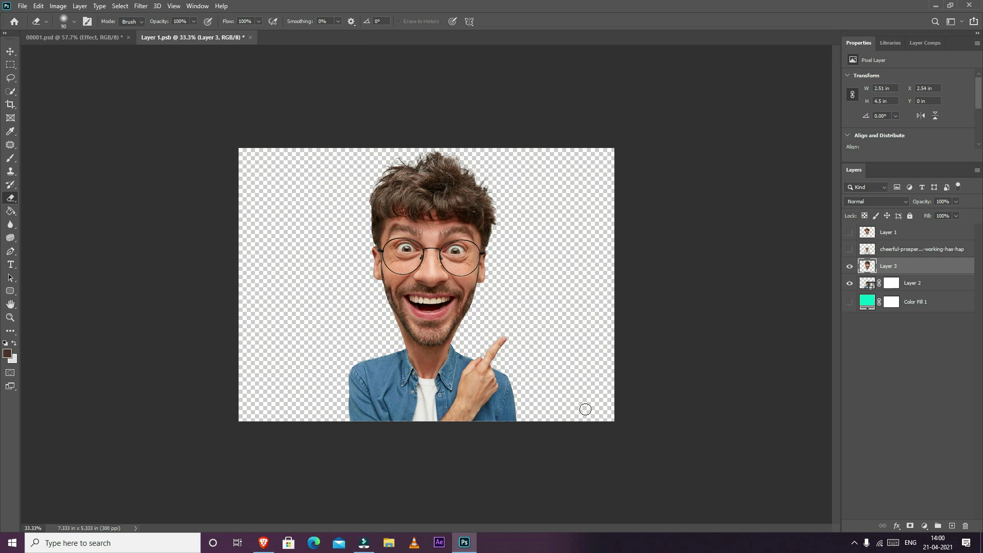
pyautogui.click(850, 302)
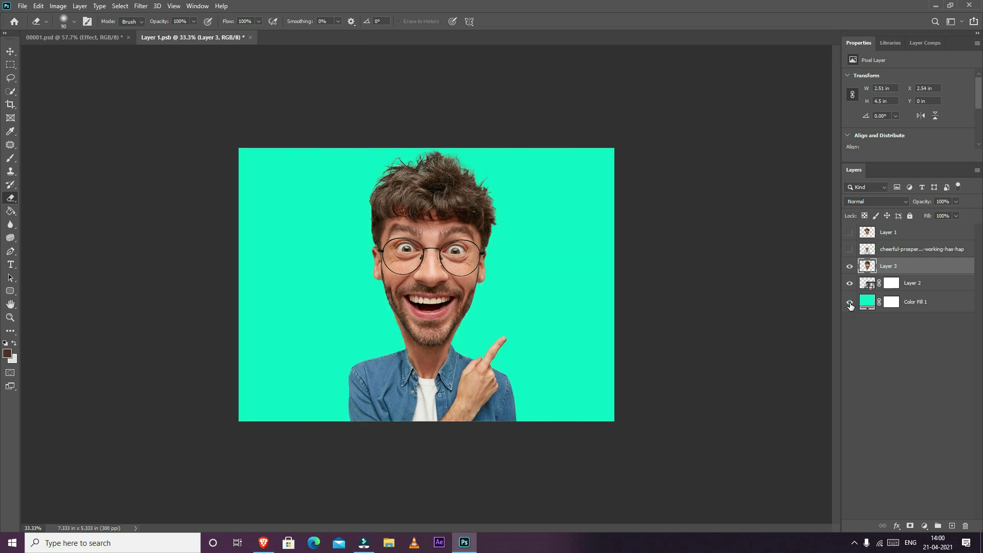
pyautogui.doubleClick(867, 301)
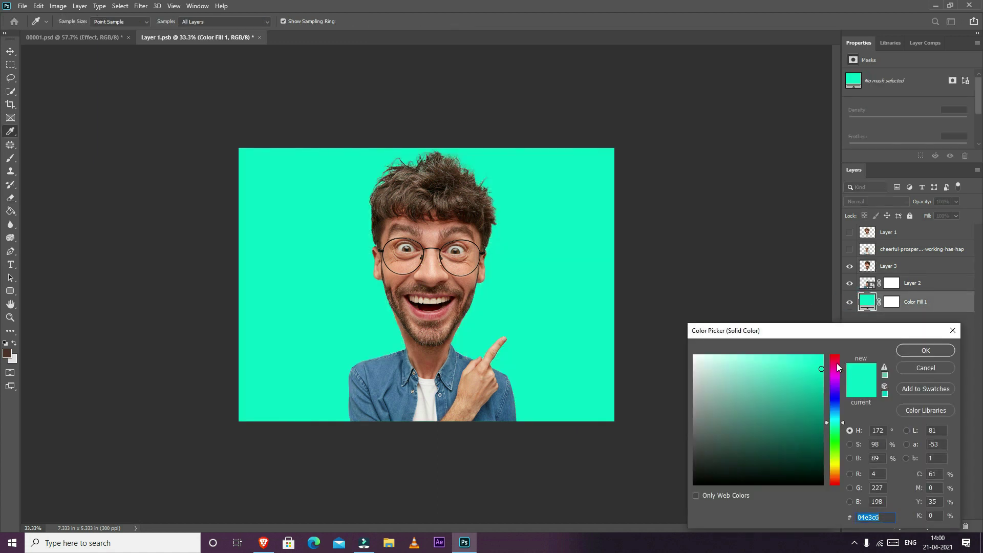
pyautogui.click(835, 362)
pyautogui.moveTo(836, 361); pyautogui.dragTo(837, 356)
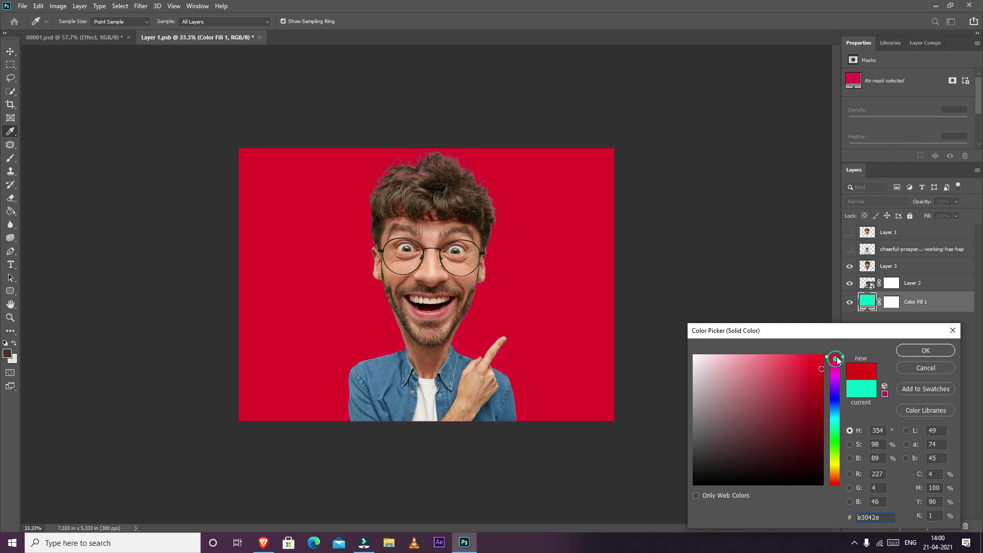
pyautogui.click(916, 350)
# - Close the smart object document Layer 1.psb and save its changes
pyautogui.press('e')
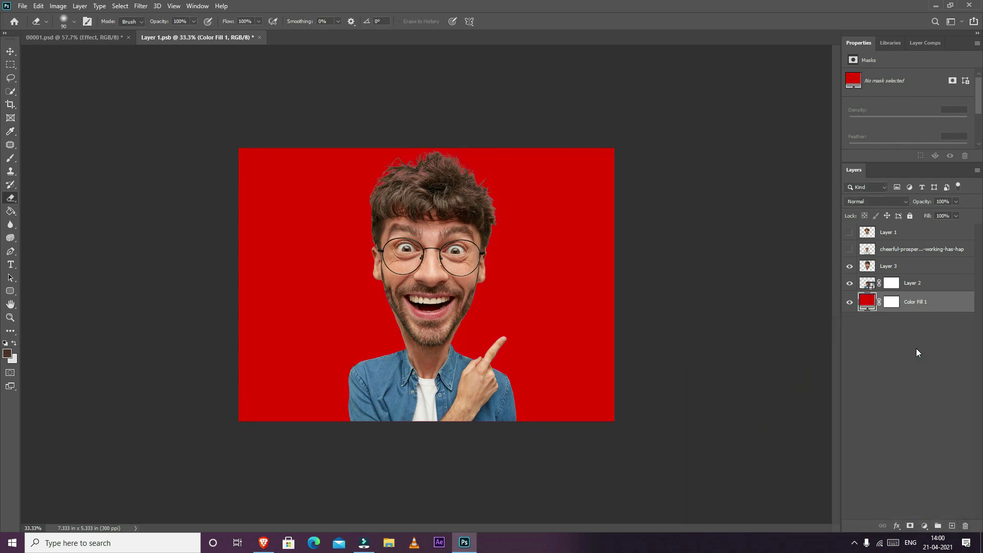
pyautogui.click(260, 38)
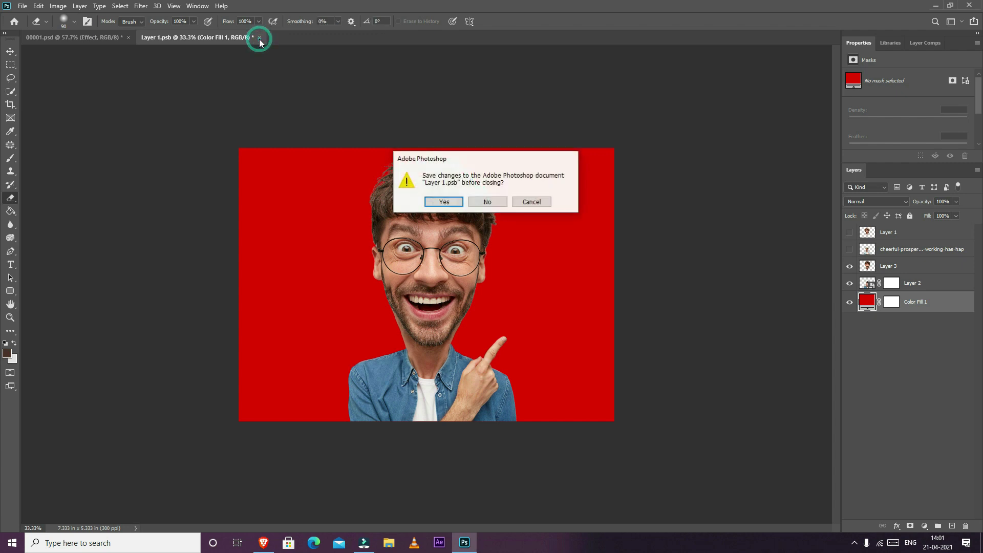
pyautogui.click(436, 203)
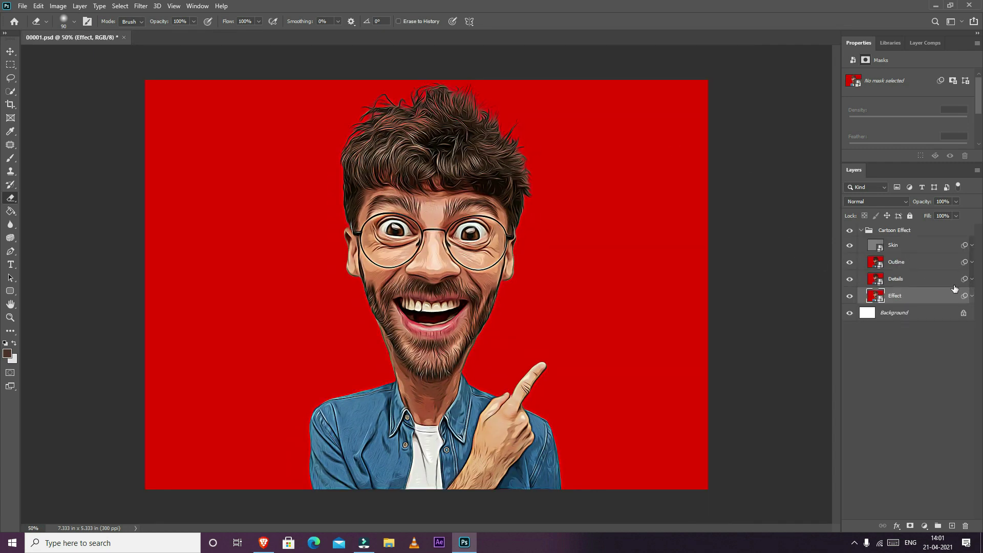
# - Expand the Outline layer's smart filters and set the layer's opacity to 20%
pyautogui.click(971, 264)
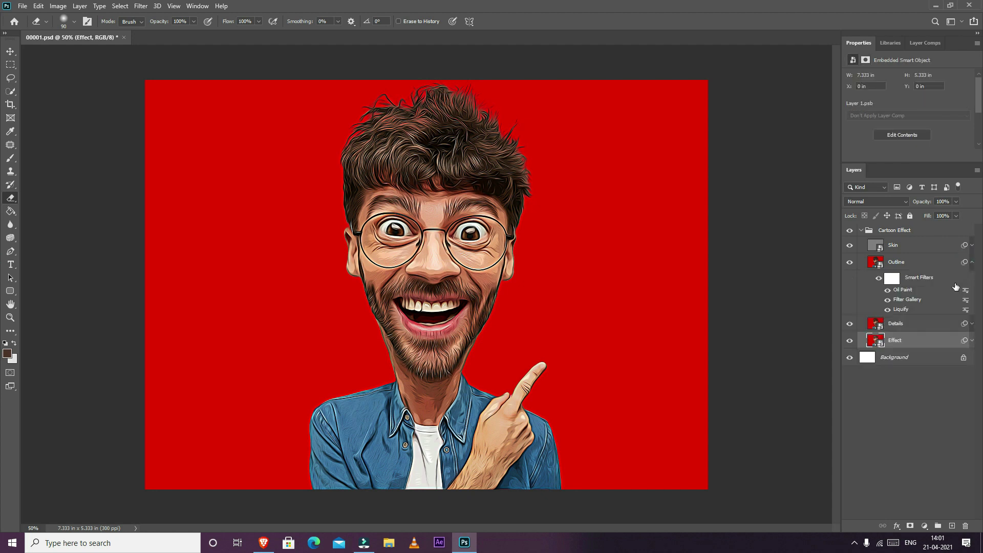
pyautogui.click(887, 310)
pyautogui.click(878, 263)
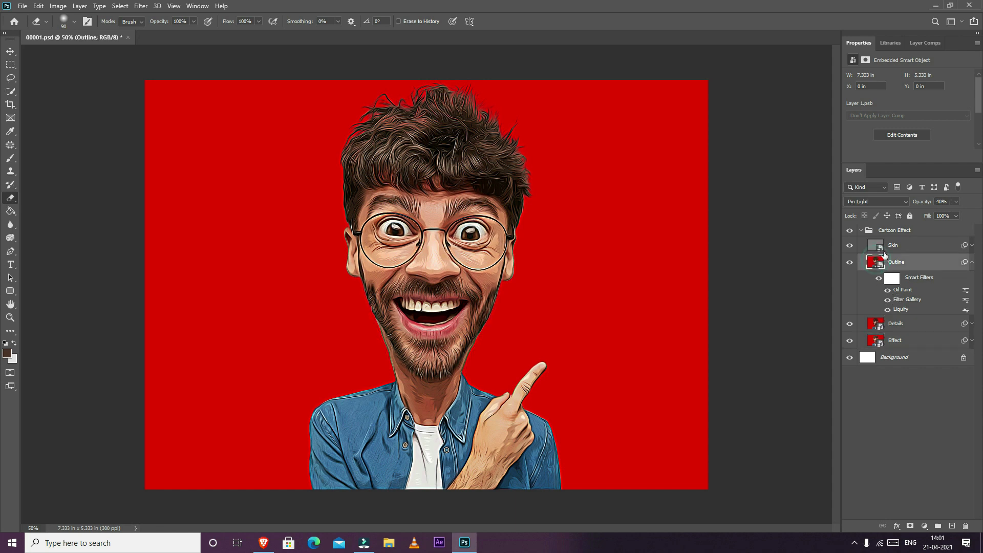
pyautogui.moveTo(947, 213); pyautogui.dragTo(944, 213)
pyautogui.click(941, 202)
pyautogui.write('20')
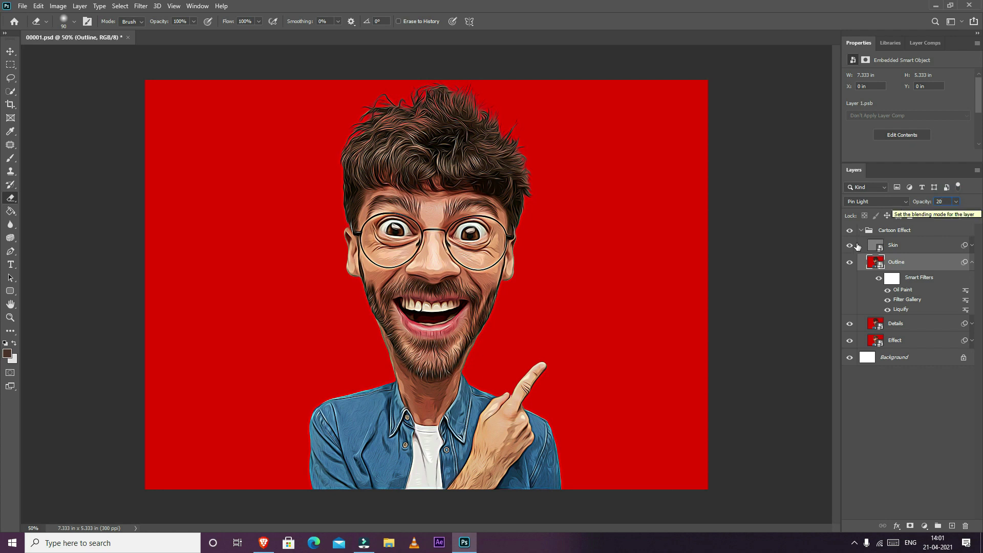
# - Collapse the Cartoon Effect group with no layer selected and switch to the Move Tool
pyautogui.click(877, 397)
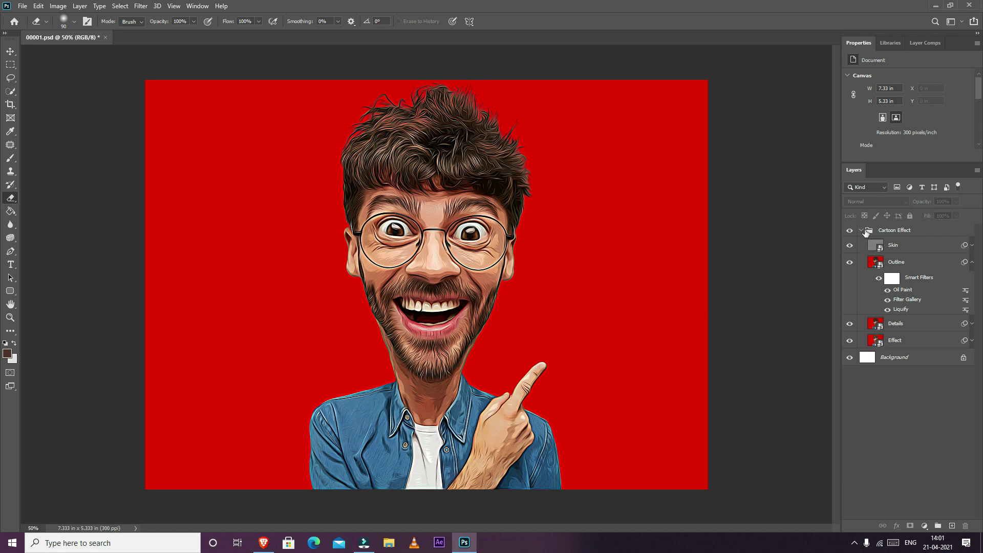
pyautogui.click(862, 231)
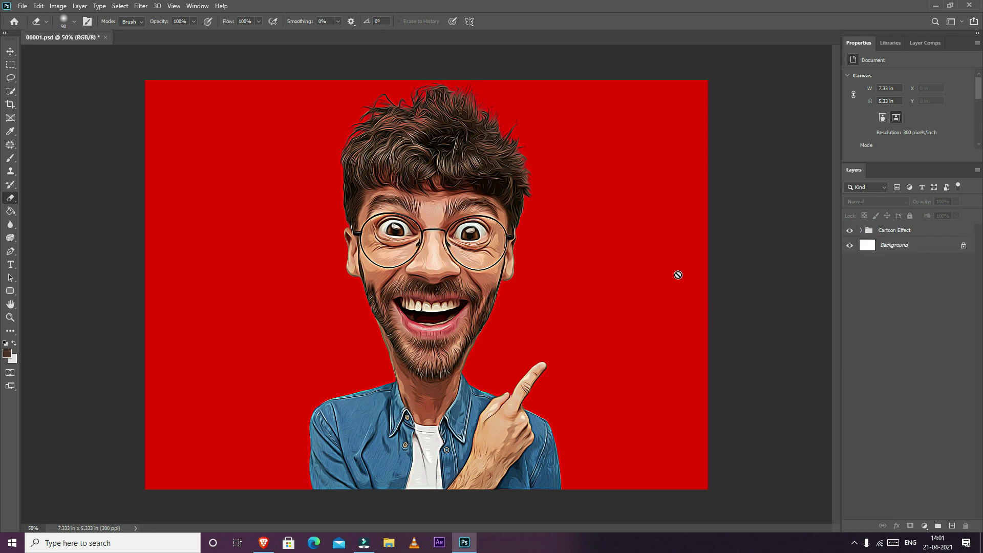
pyautogui.click(10, 51)
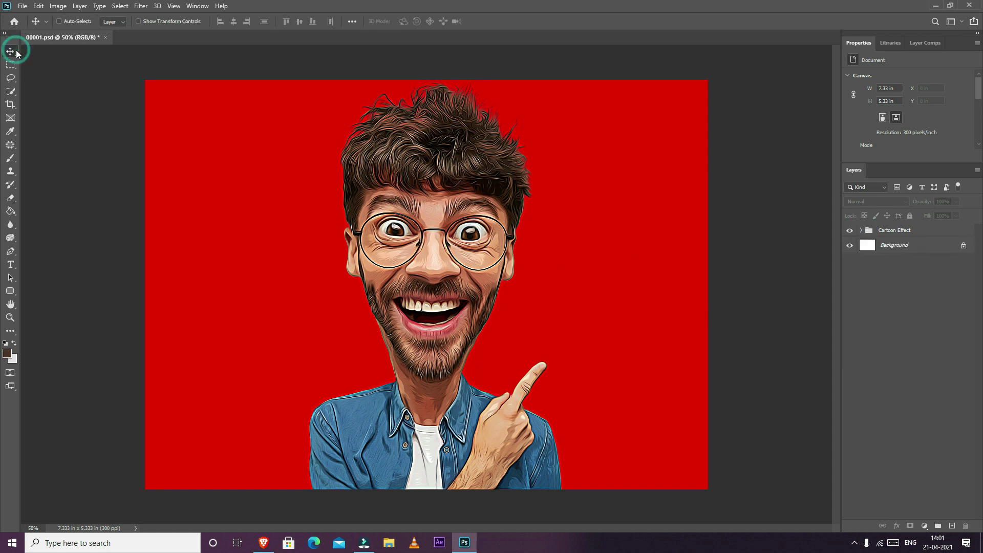